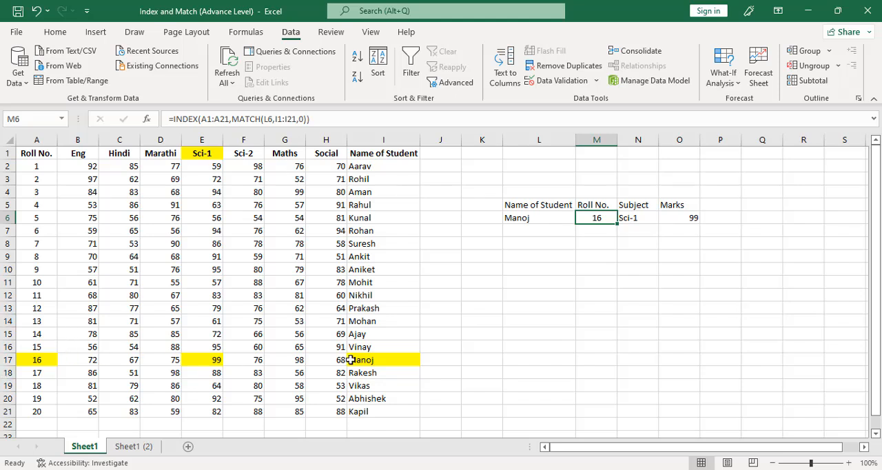
Test the marks lookup on Sheet1 by setting the subject in N6 to Sci-2 and finally to Hindi.
click(630, 218)
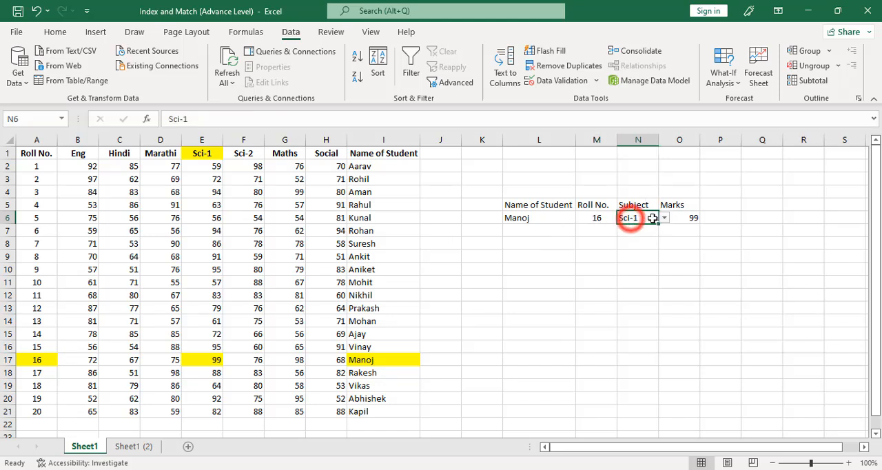
click(667, 218)
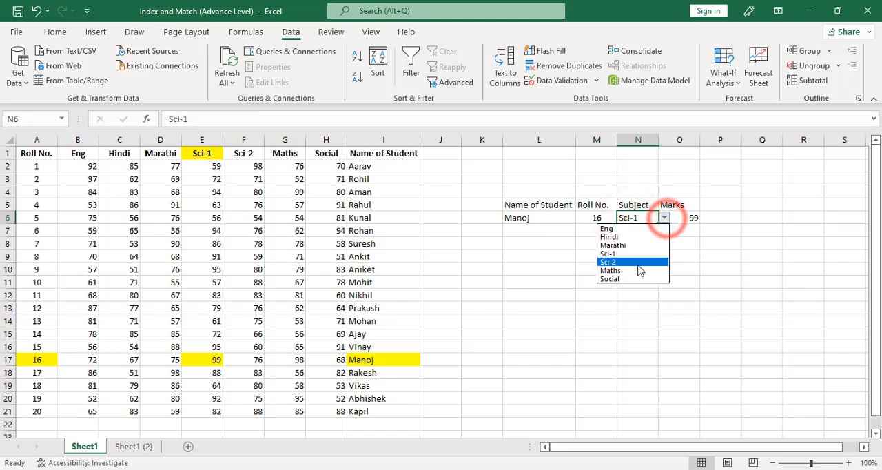
click(634, 262)
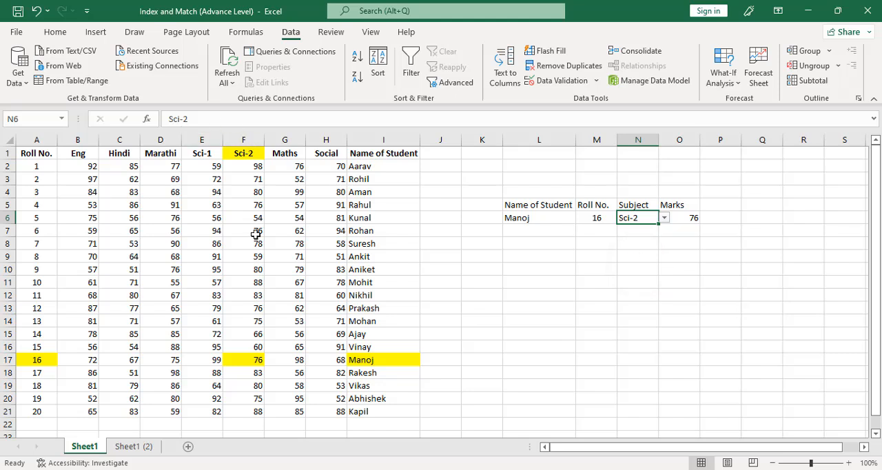
click(666, 217)
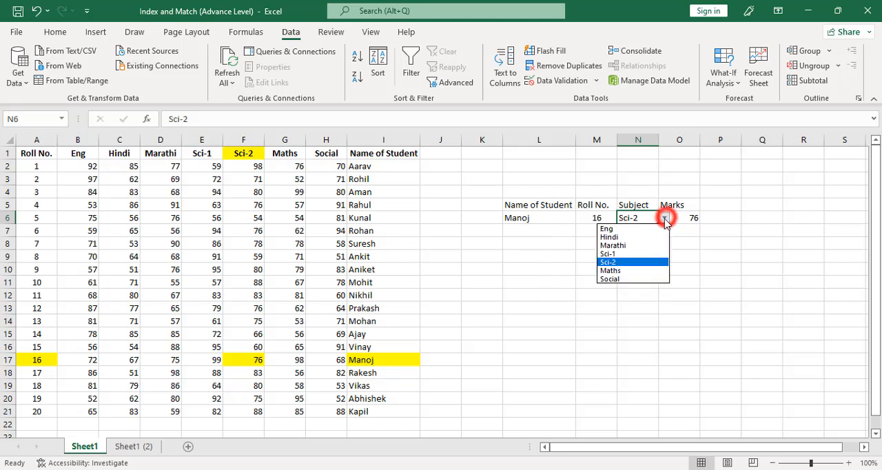
click(630, 239)
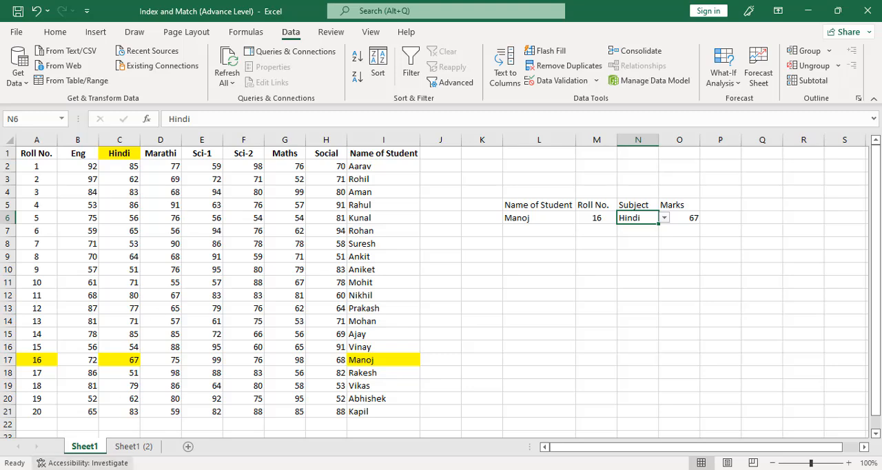
On Sheet1 (2), add a list validation to L7 with source $I$2:$I$21 and choose the student from row 8.
click(135, 446)
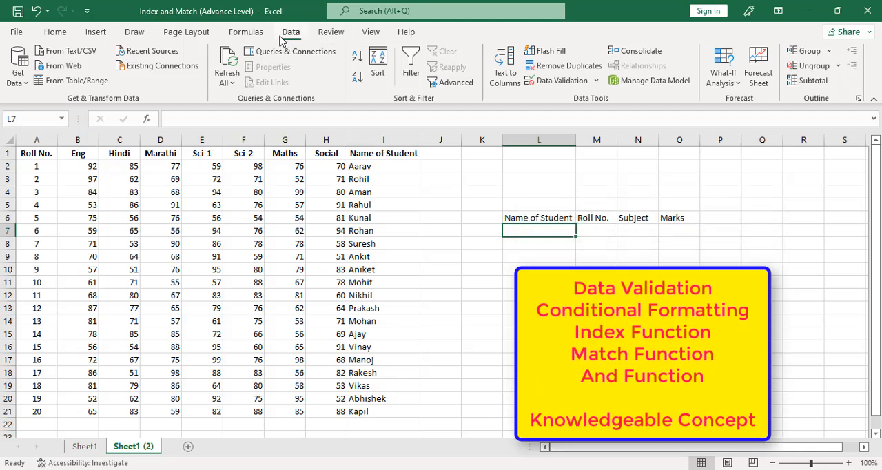
click(578, 81)
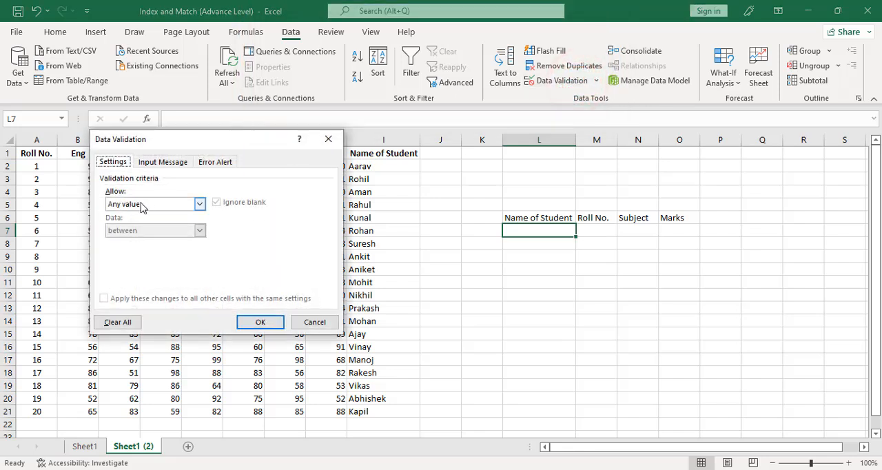
click(141, 205)
click(129, 240)
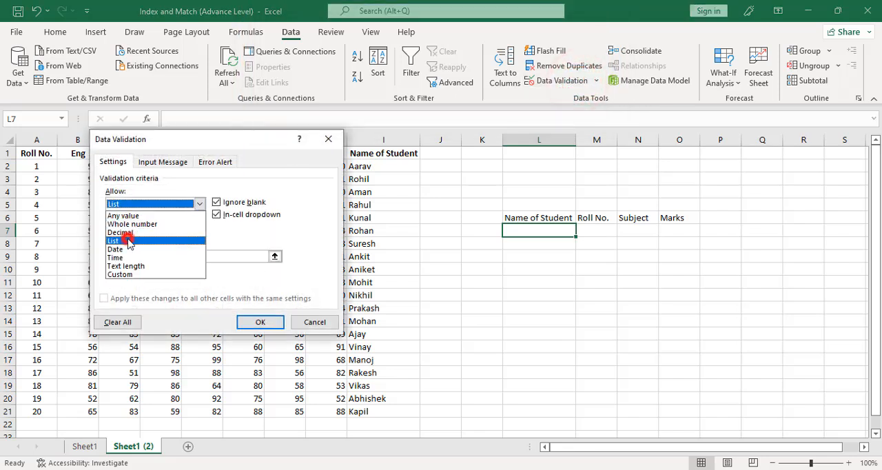
click(275, 256)
click(382, 165)
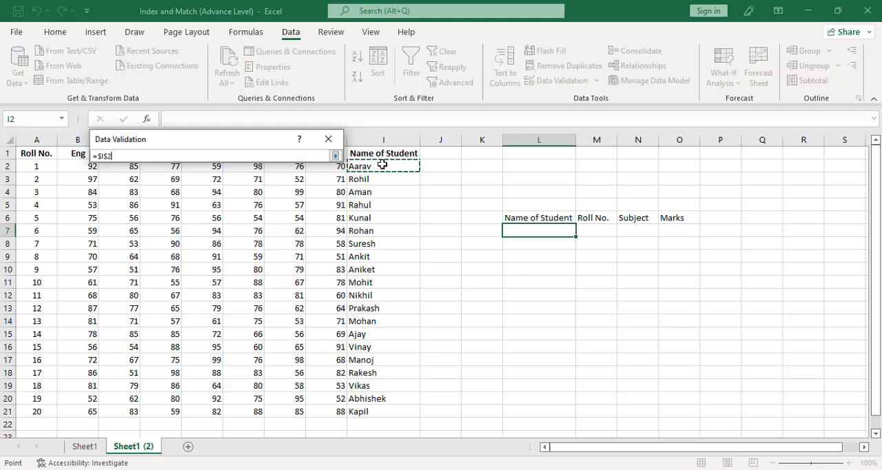
drag(381, 165, 388, 412)
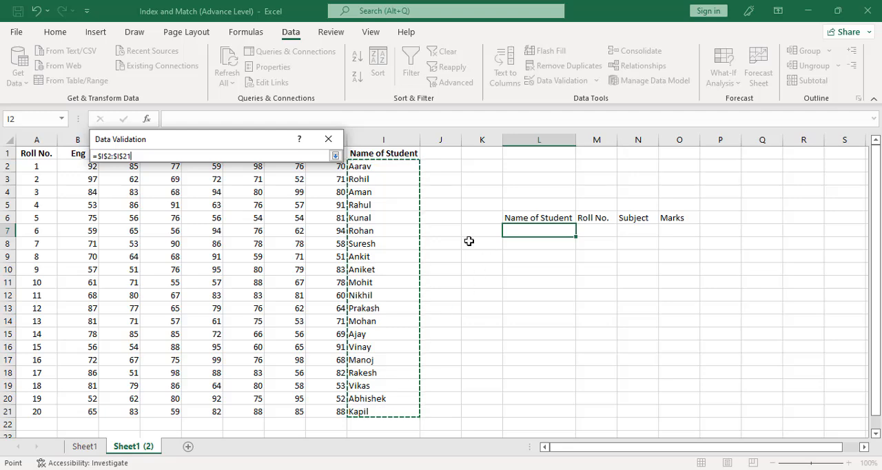
click(335, 156)
click(251, 322)
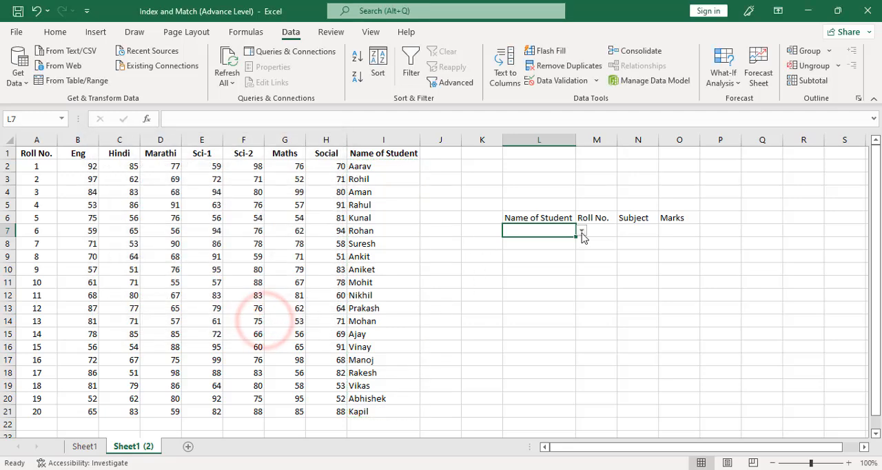
click(583, 232)
click(582, 232)
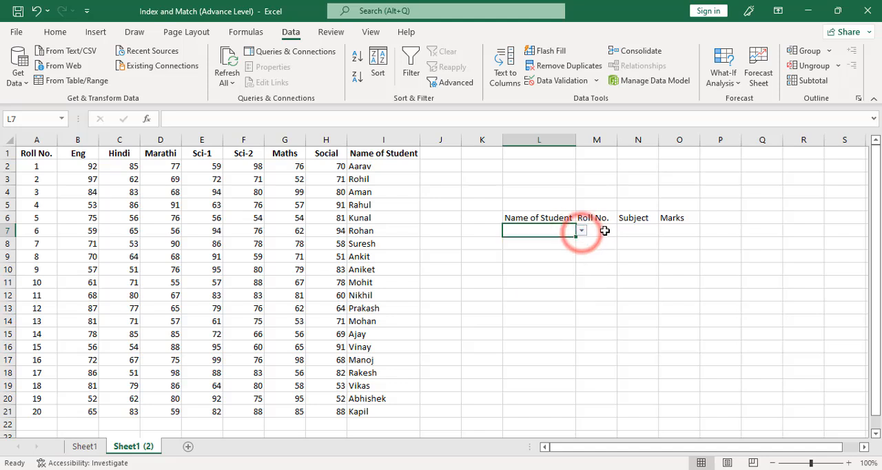
Begin an INDEX formula in the Roll No. cell M7 with A1:A21 as its array.
click(605, 231)
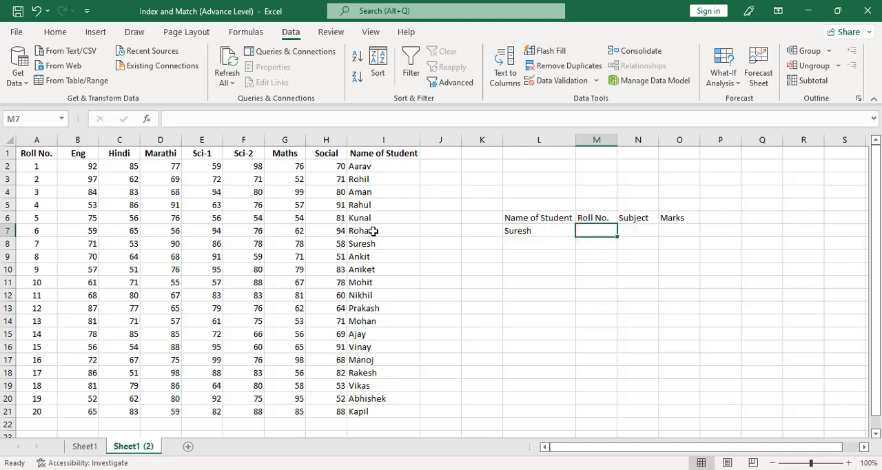
text(=ind)
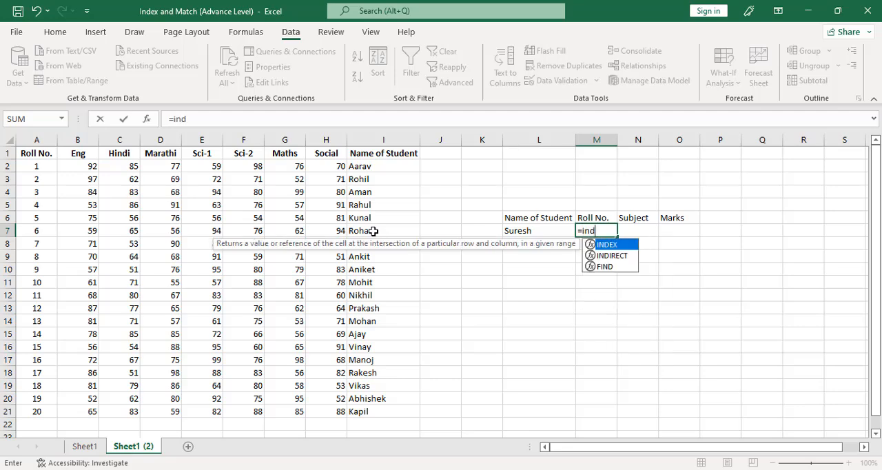
key(Tab)
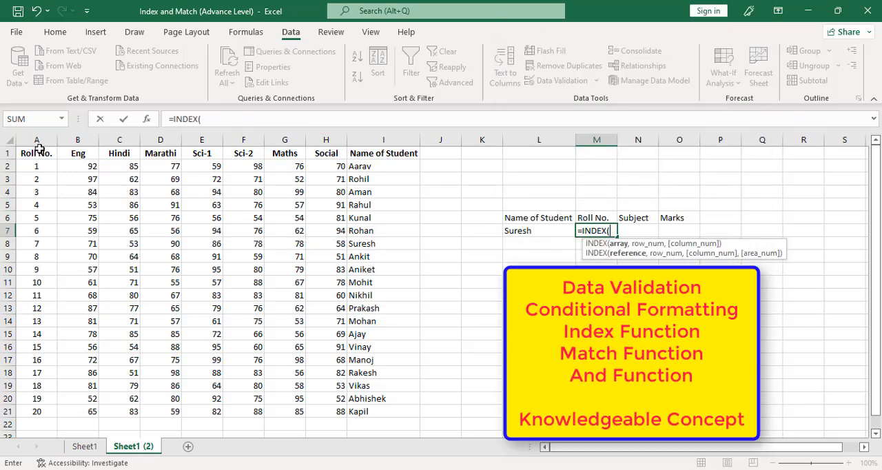
drag(39, 148, 44, 408)
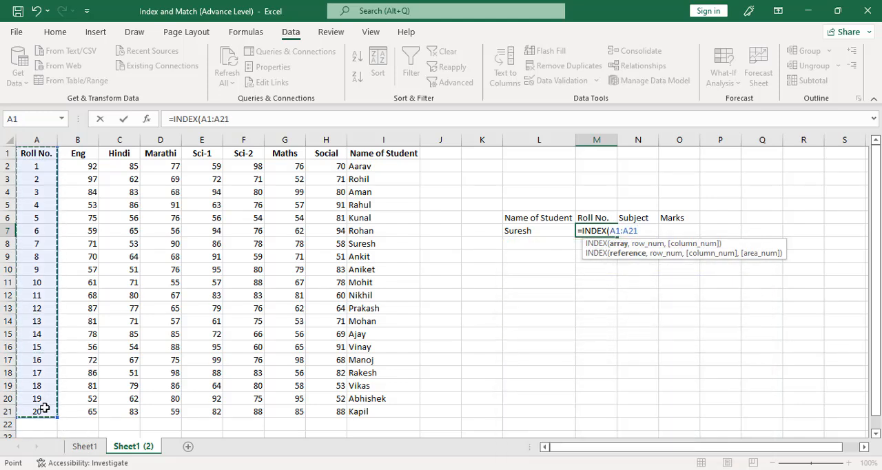
text(,)
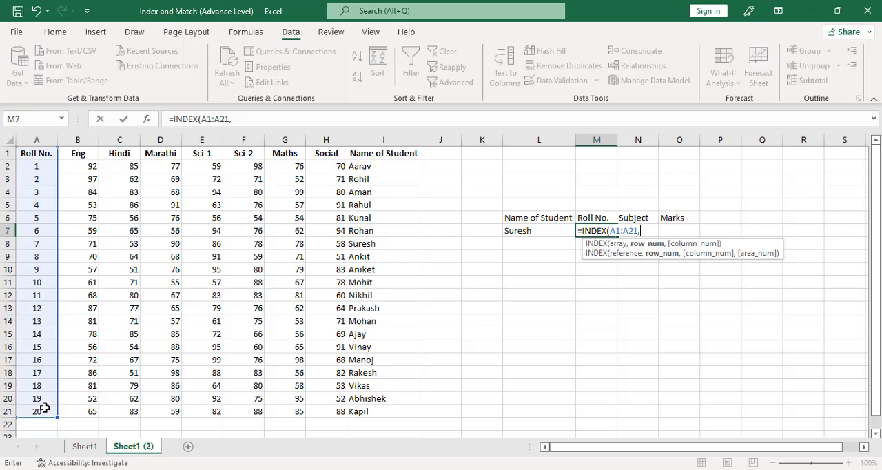
text(mat)
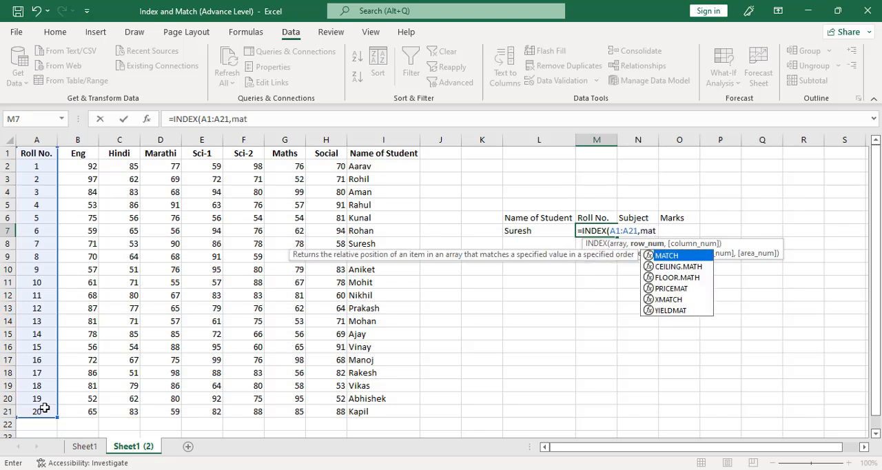
Complete the M7 formula with MATCH(L7,I1:I21,0) as the row number and enter it.
key(Tab)
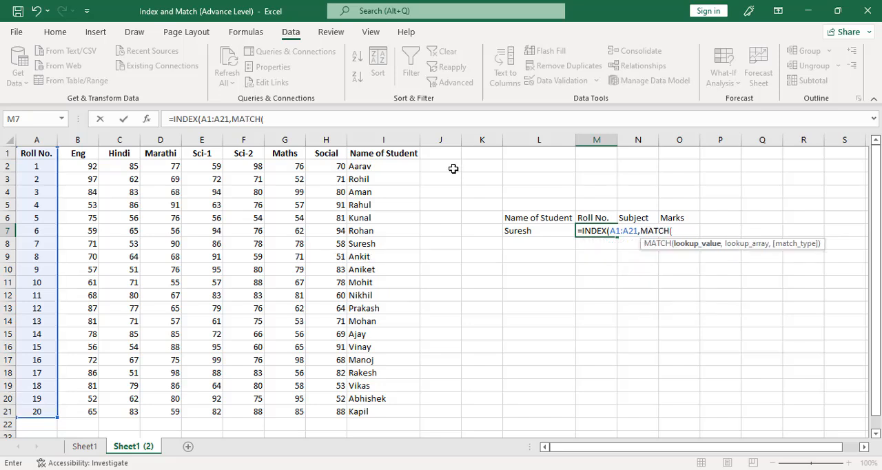
click(524, 230)
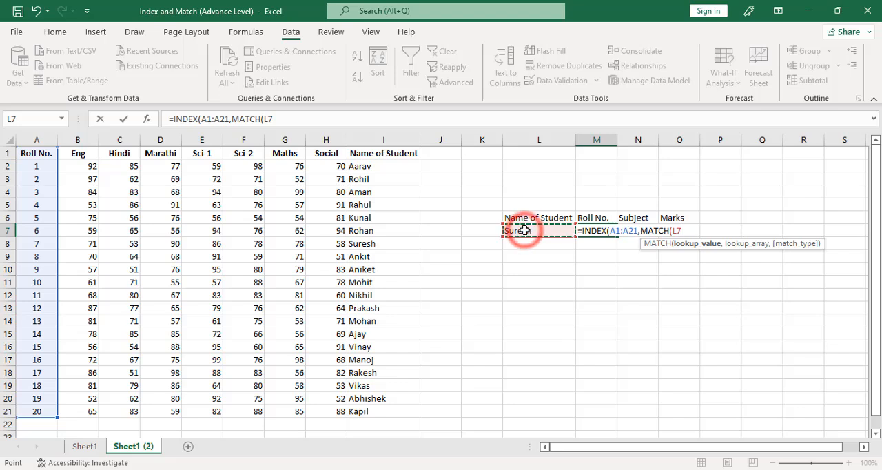
text(,)
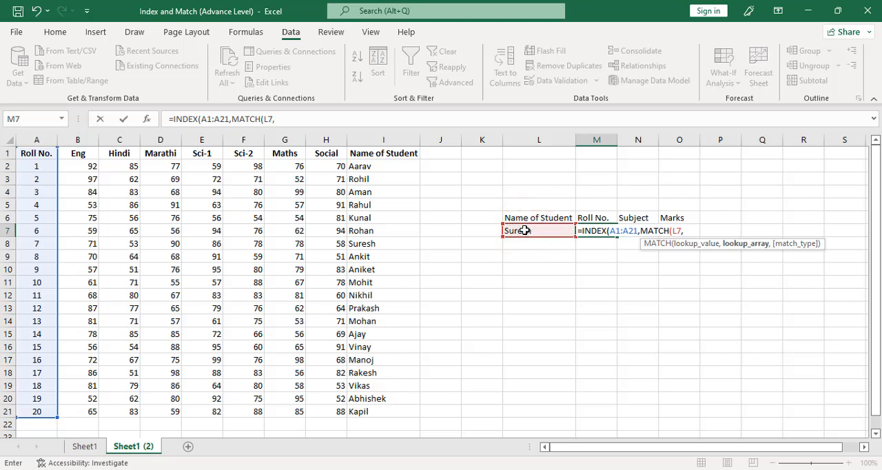
click(395, 154)
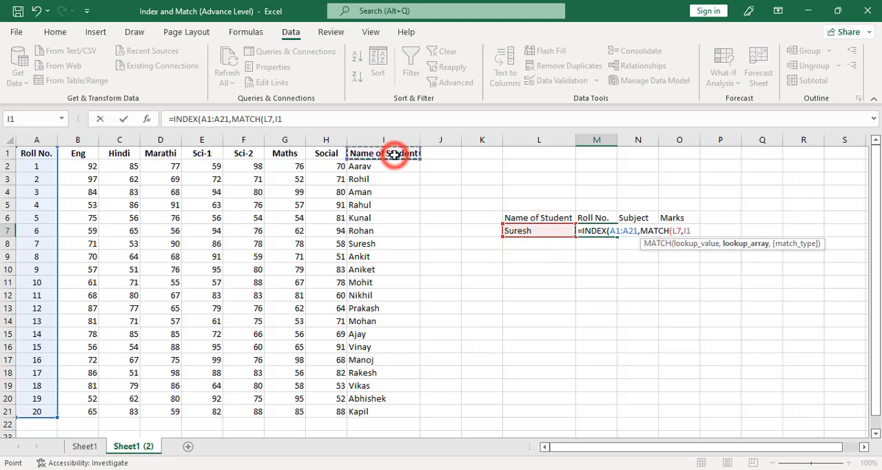
key(ctrl+shift+Down)
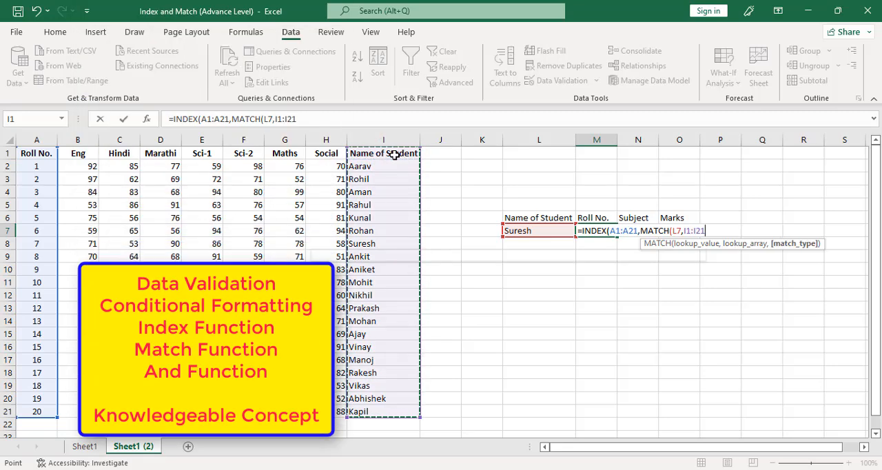
text(,)
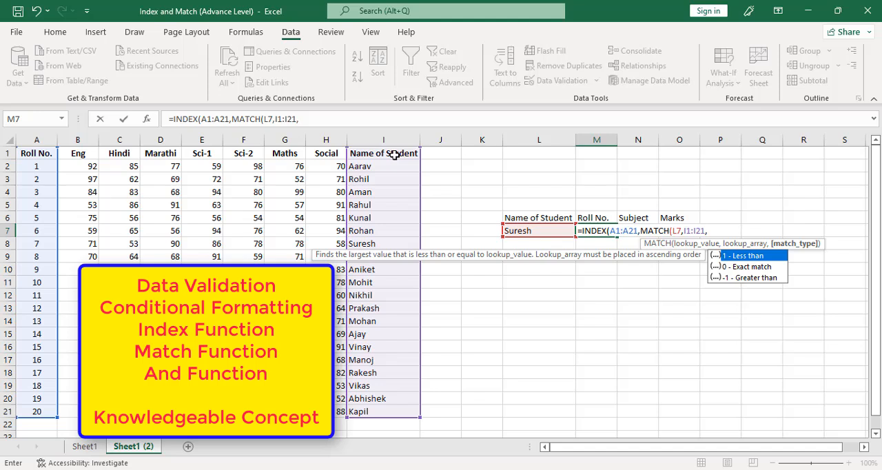
text(0)
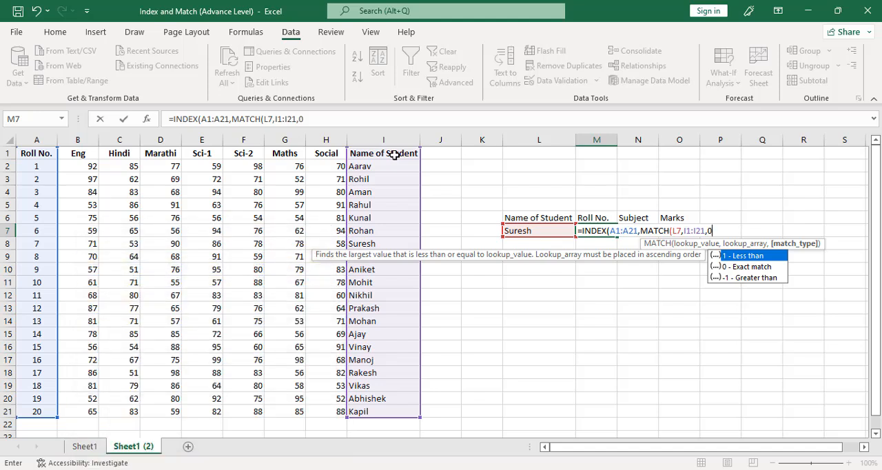
text())
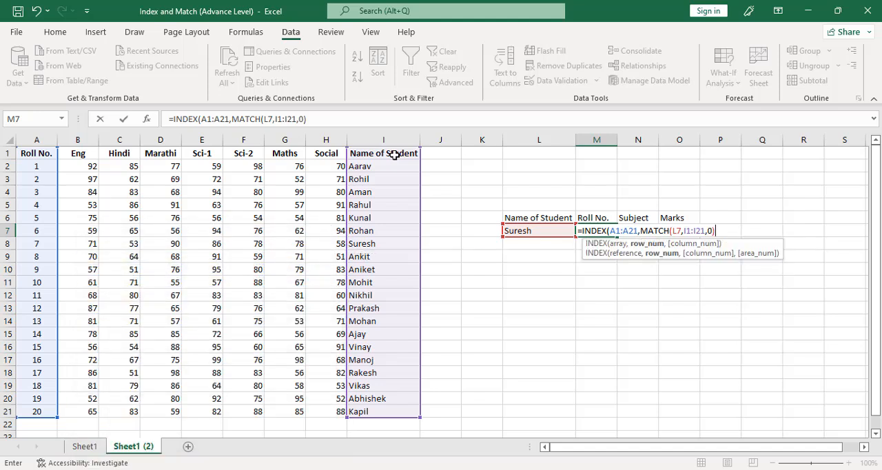
text())
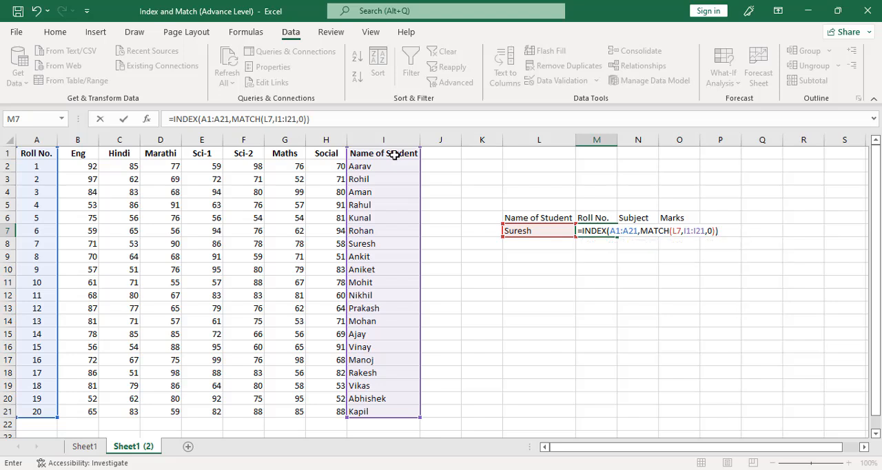
key(Return)
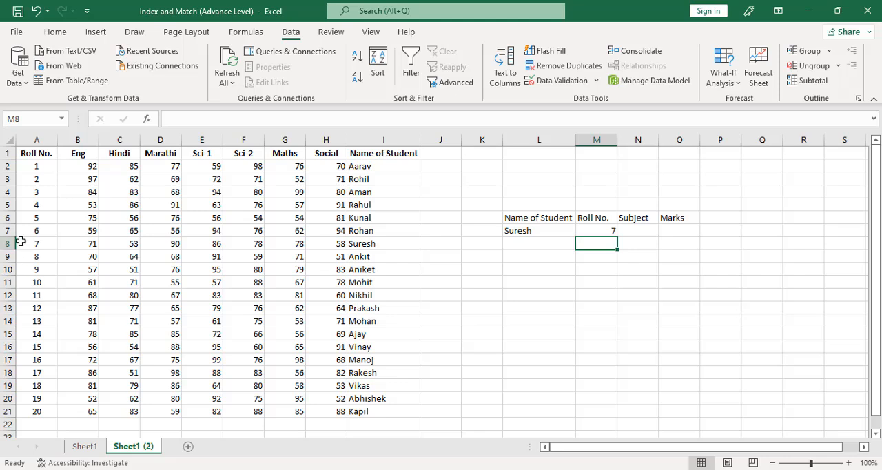
Check the roll number result against row 8 and change the student in L7 to the one from row 12.
mouse_move(21, 241)
mouse_down()
mouse_move(528, 242)
mouse_move(435, 240)
mouse_up()
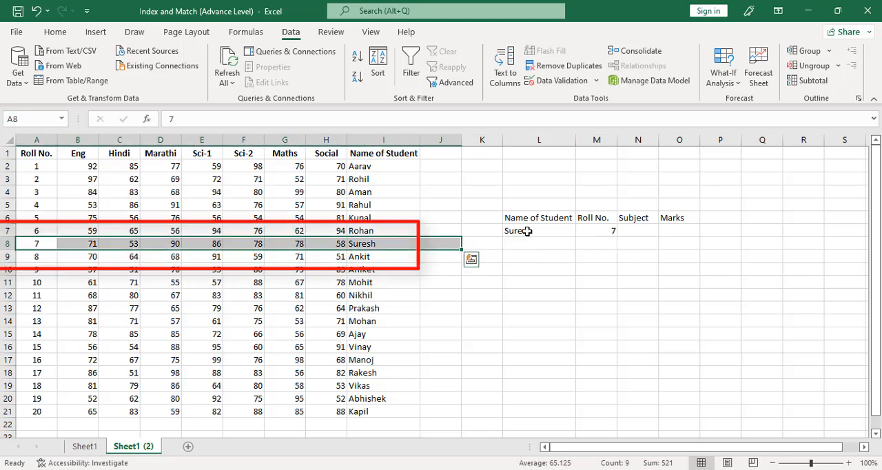
click(528, 232)
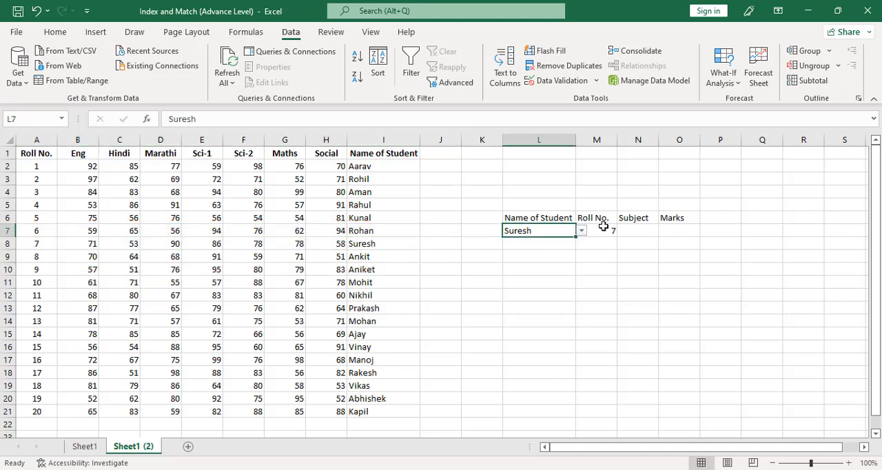
click(581, 232)
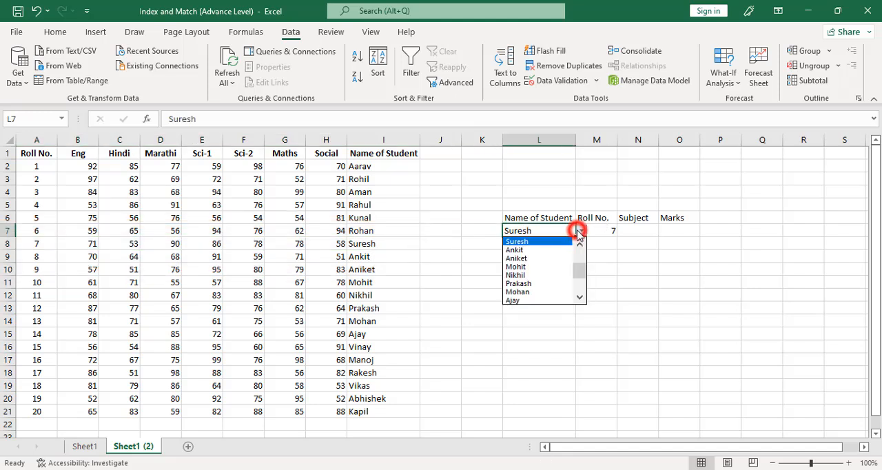
click(536, 277)
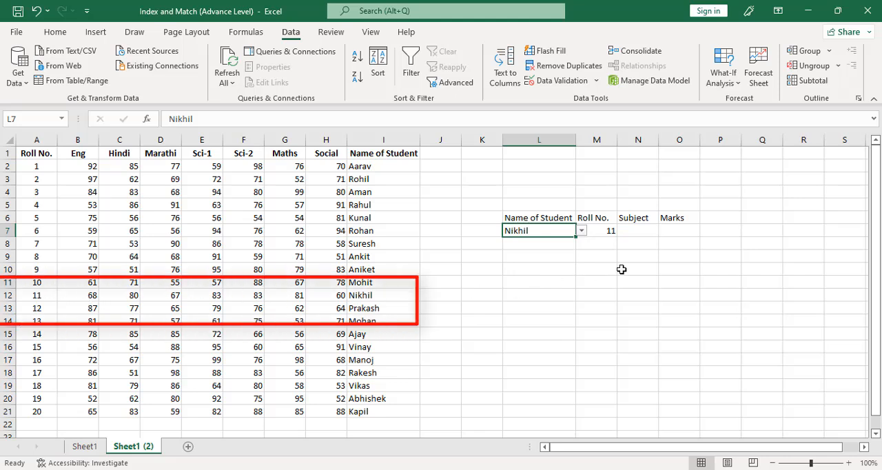
Add a list validation to the Subject cell N7 with source $B$1:$H$1 and check its dropdown.
click(638, 230)
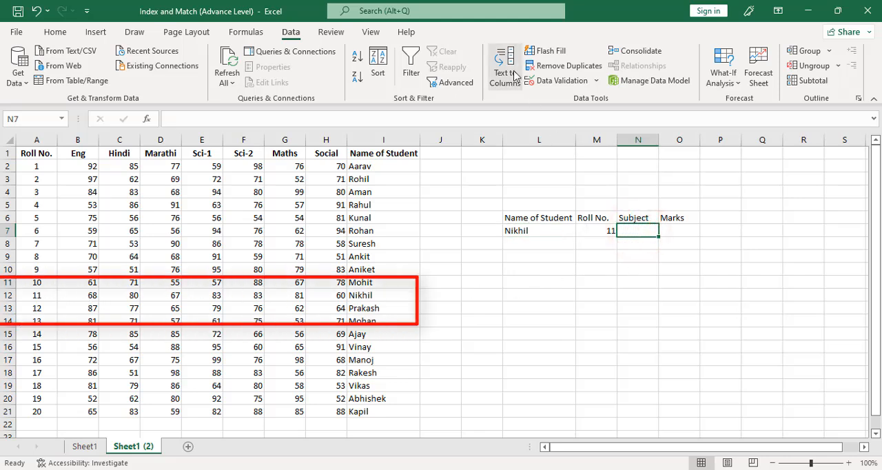
click(551, 82)
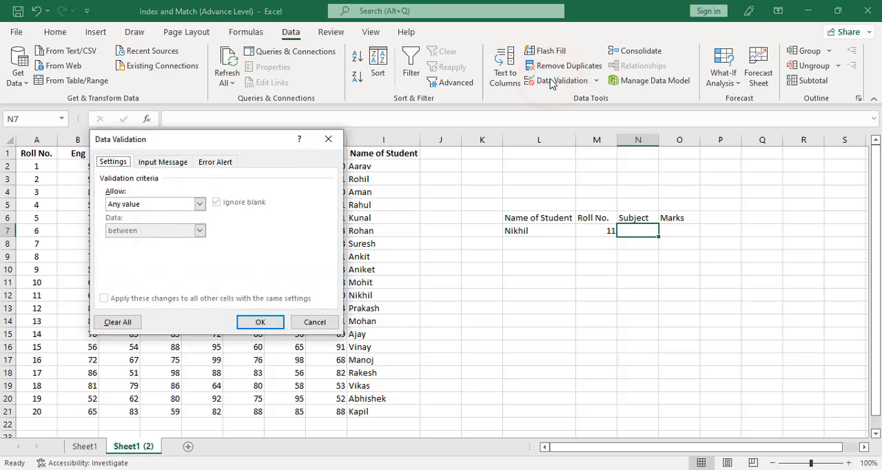
click(200, 203)
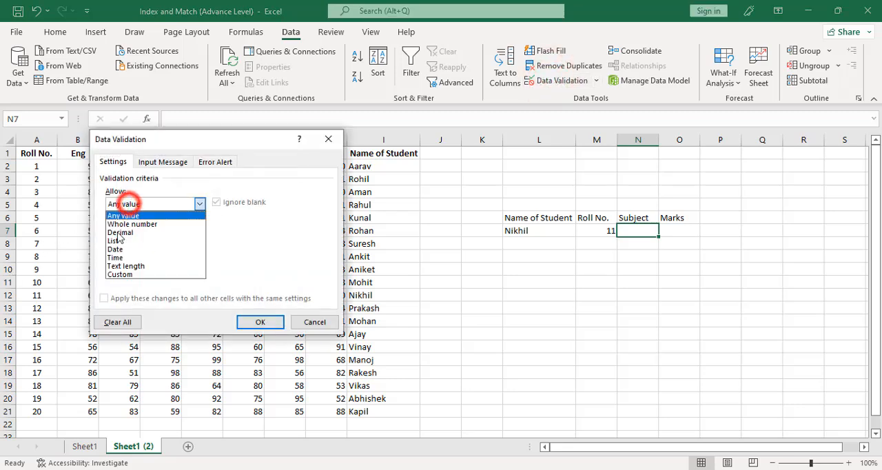
click(117, 242)
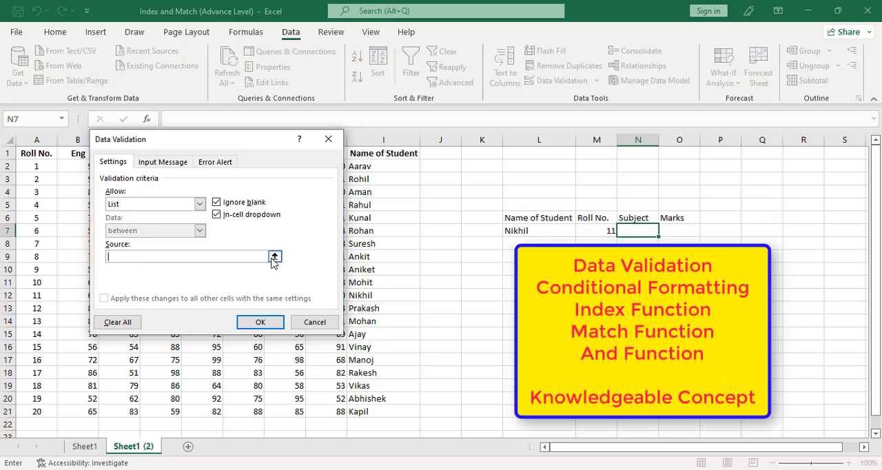
click(275, 257)
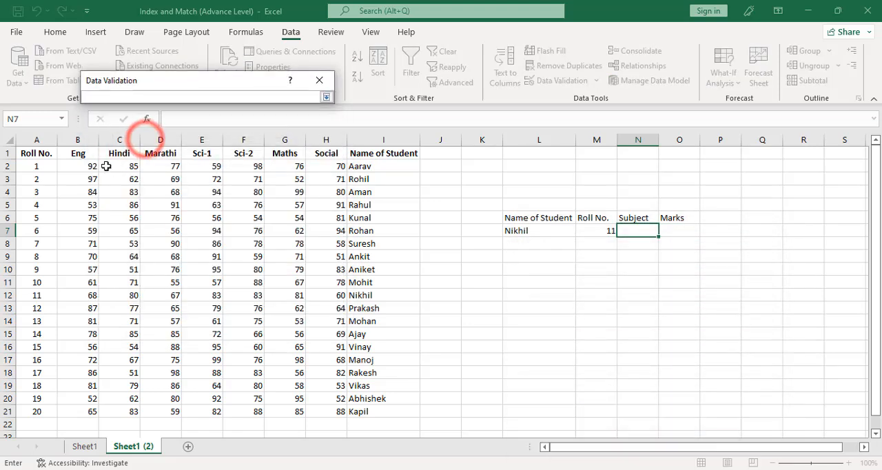
drag(78, 152, 314, 110)
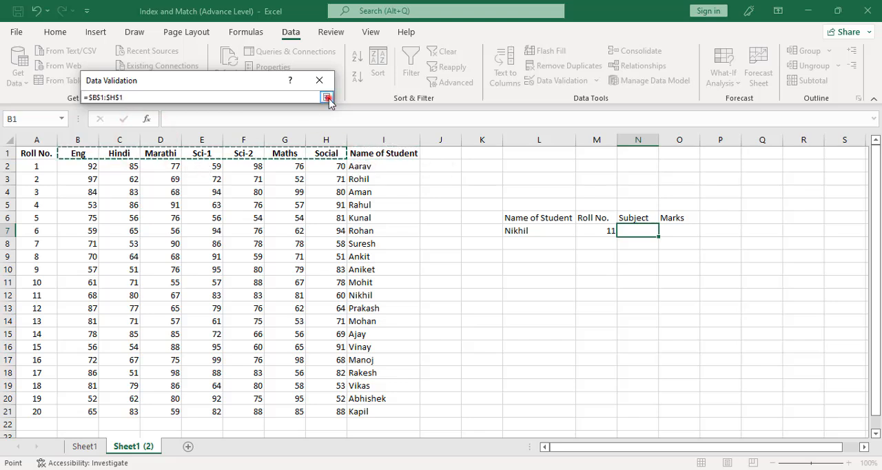
click(327, 97)
click(245, 266)
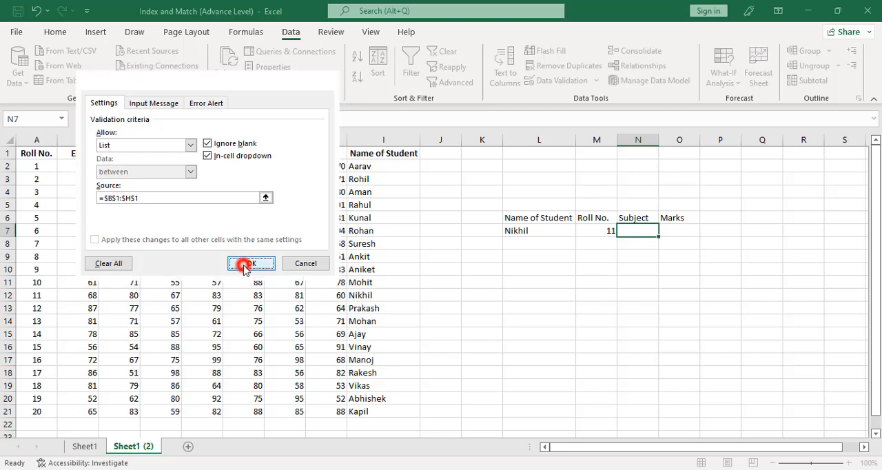
click(664, 233)
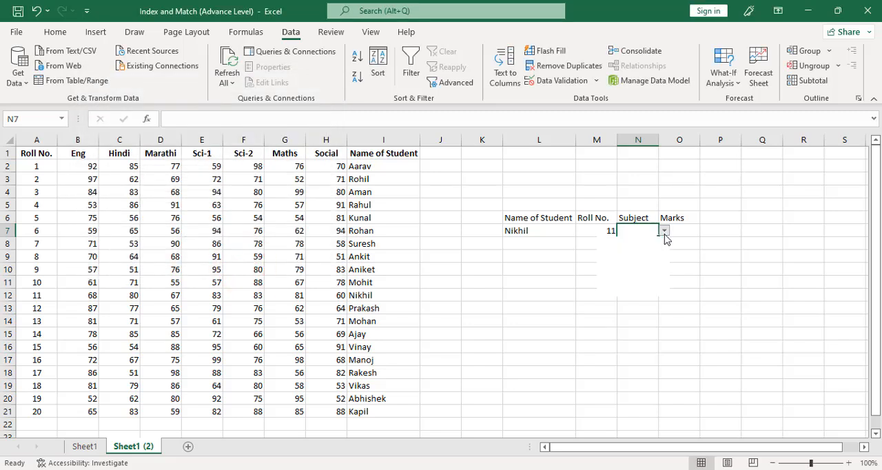
click(682, 235)
Begin an INDEX formula in the Marks cell O7 with A1:I21 as its array.
click(681, 232)
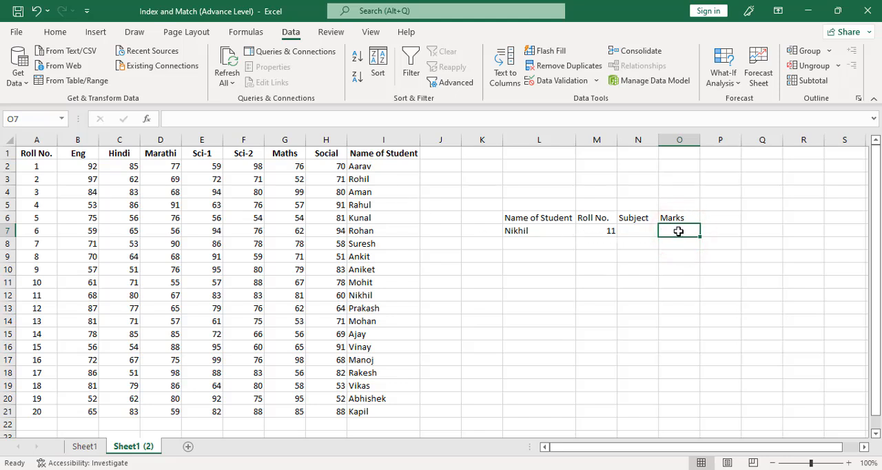
text(=)
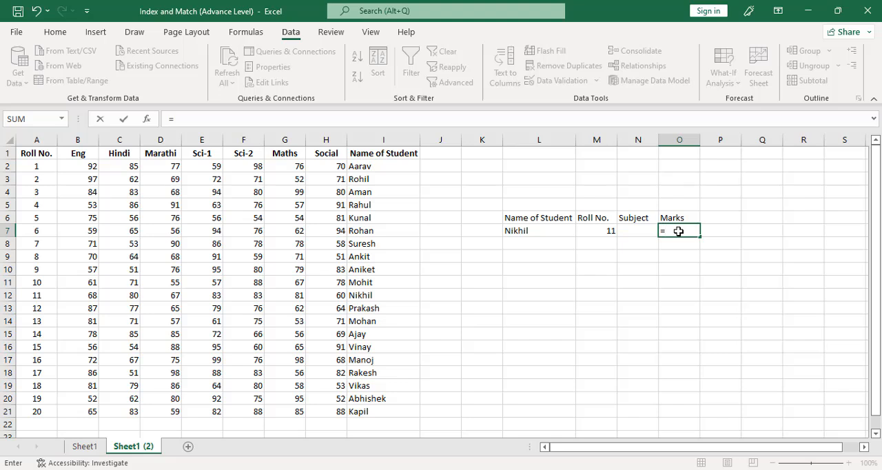
text(ind)
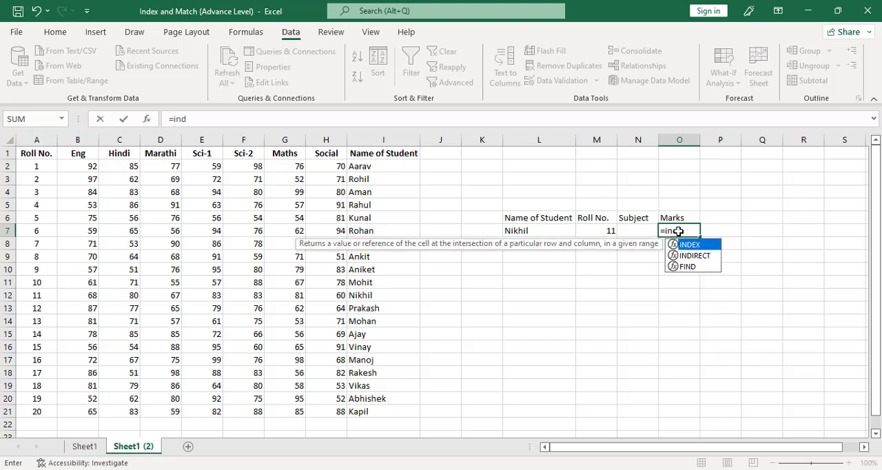
key(Tab)
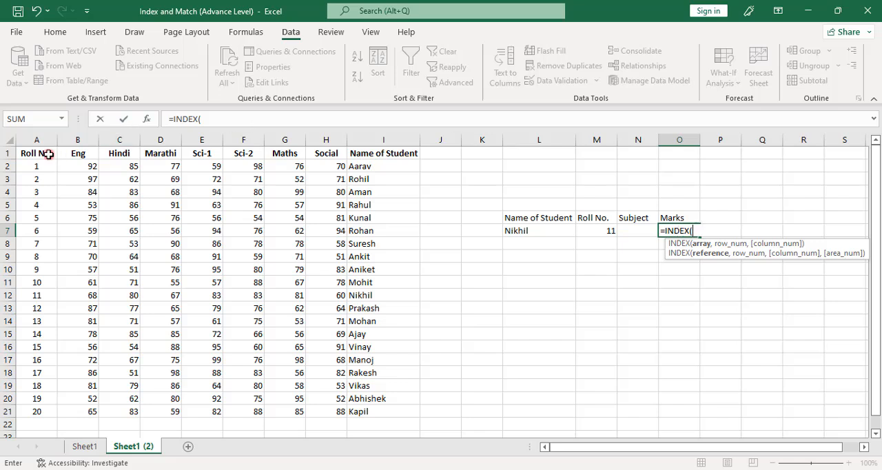
drag(48, 154, 379, 413)
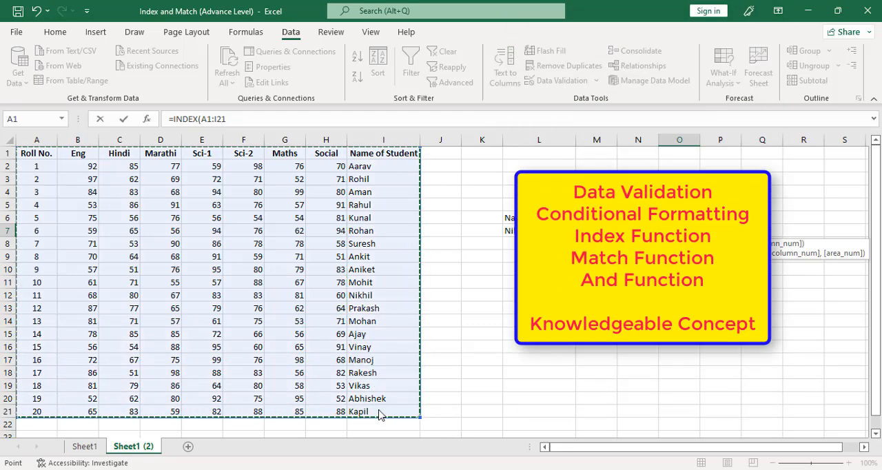
text(,)
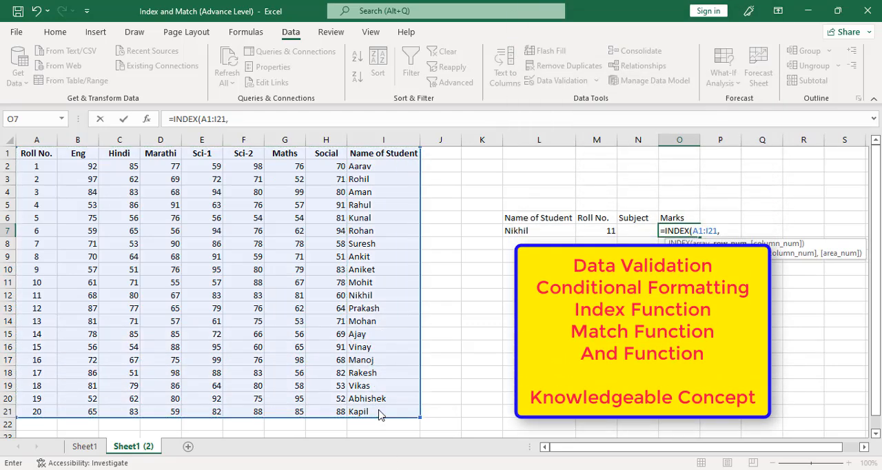
text(MATCH()
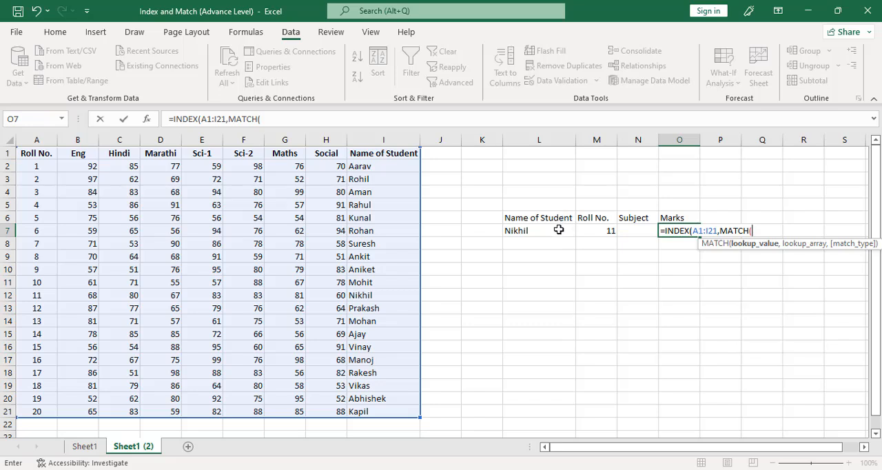
Add MATCH(L7,I1:I21,0) as the row number of the INDEX formula in O7.
click(545, 231)
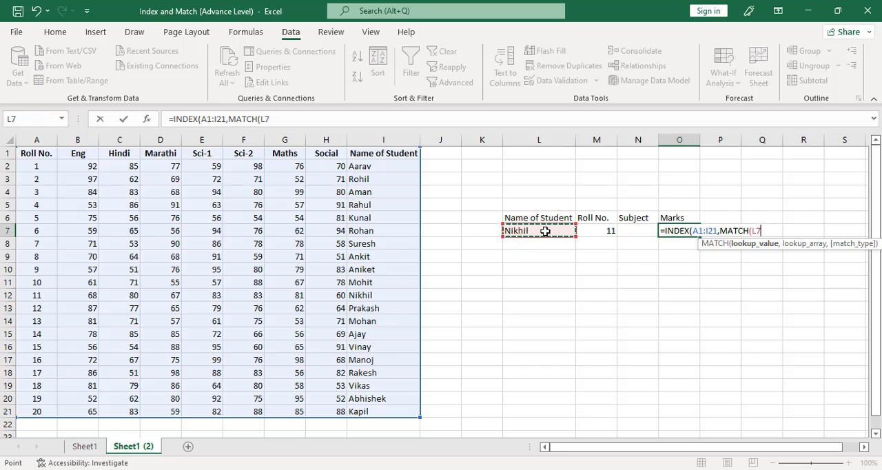
text(,)
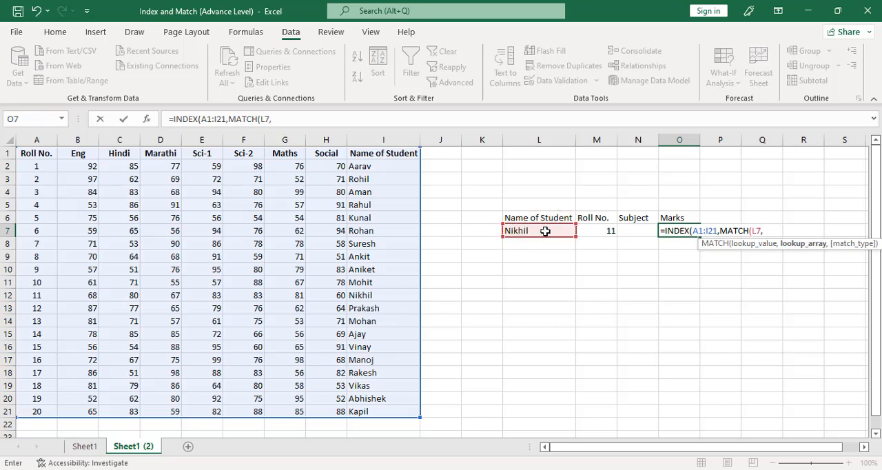
drag(393, 152, 375, 411)
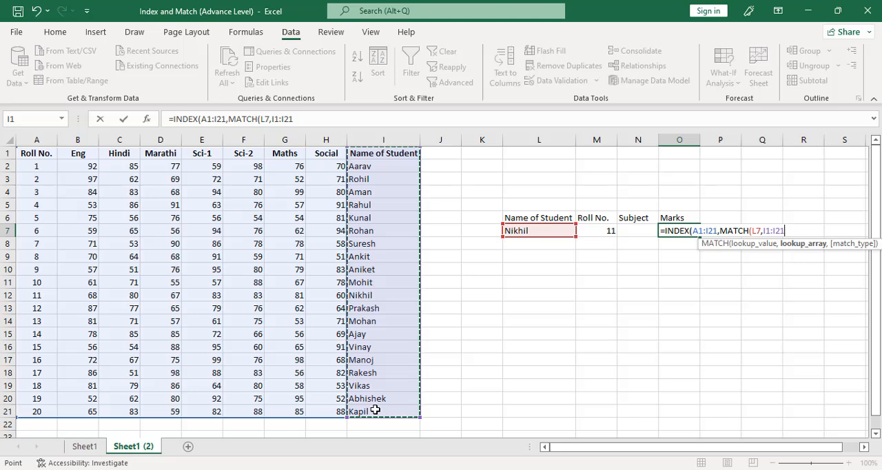
text(,)
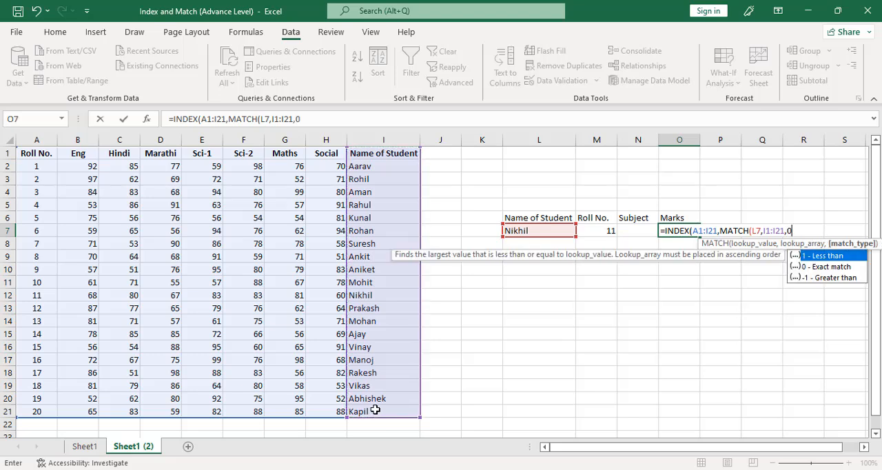
text(0))
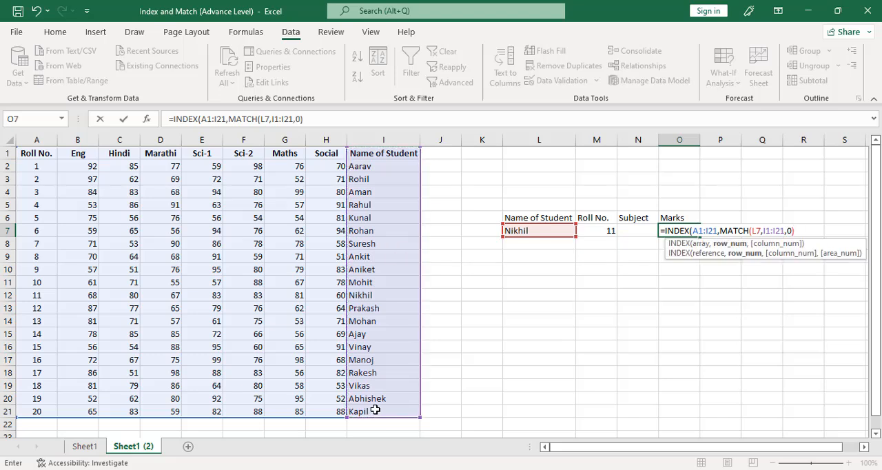
text(,mat)
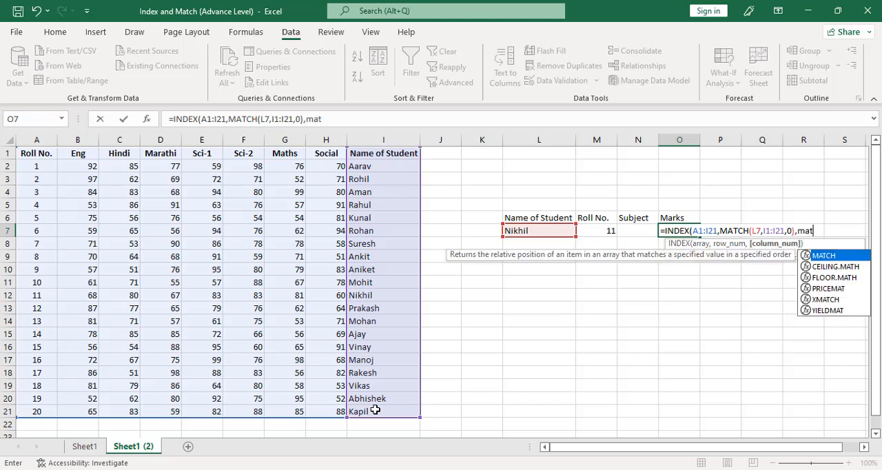
Complete the O7 formula with MATCH(N7,A1:I1,0) as the column number and enter it.
key(Tab)
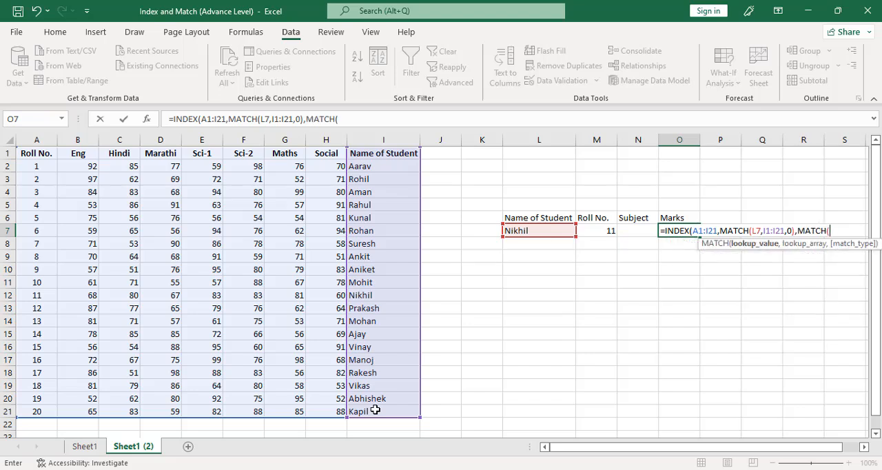
click(634, 231)
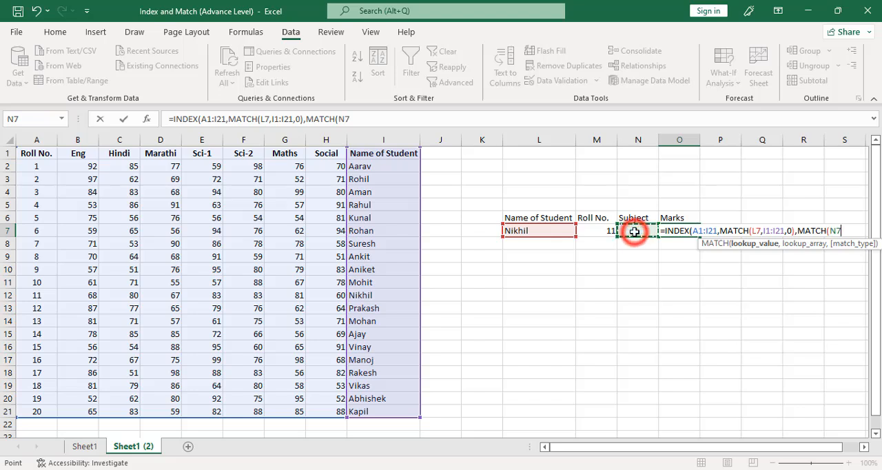
text(,)
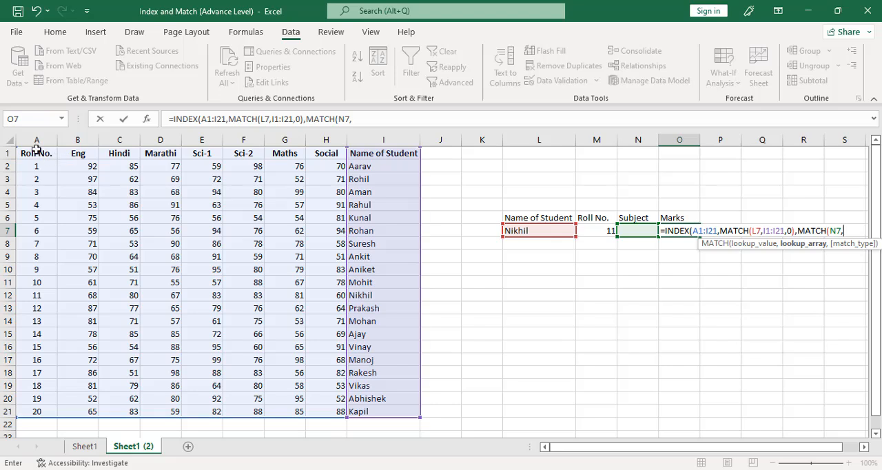
drag(36, 148, 359, 147)
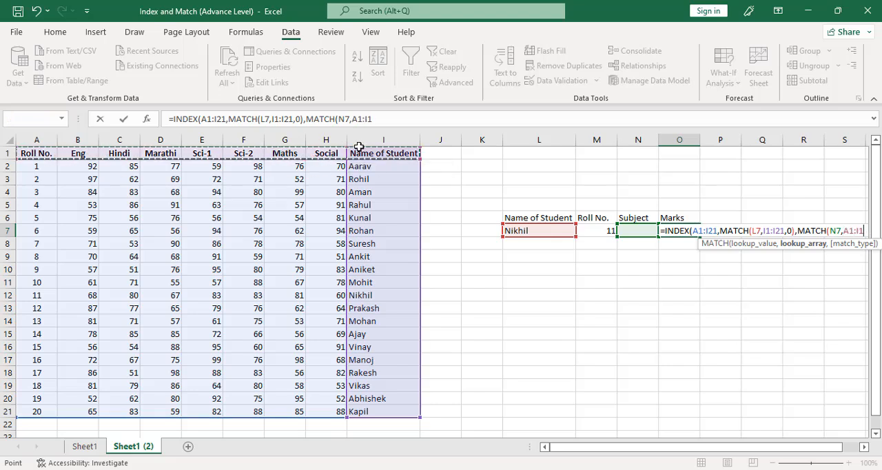
text(,)
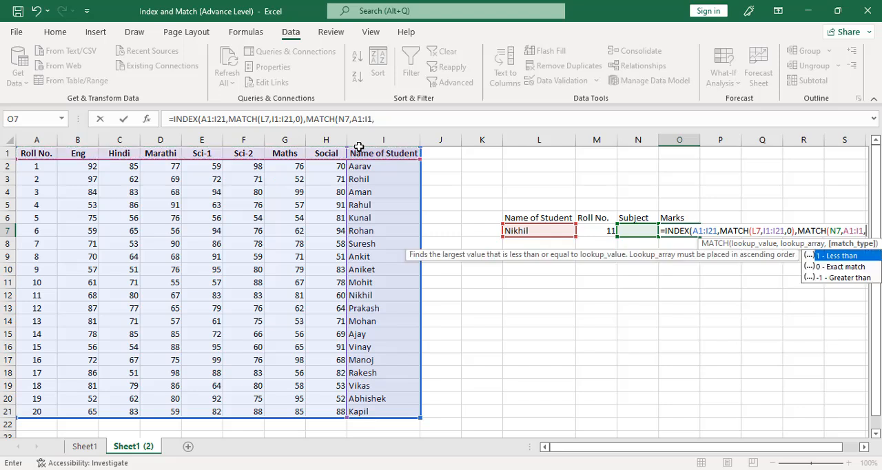
text(0)
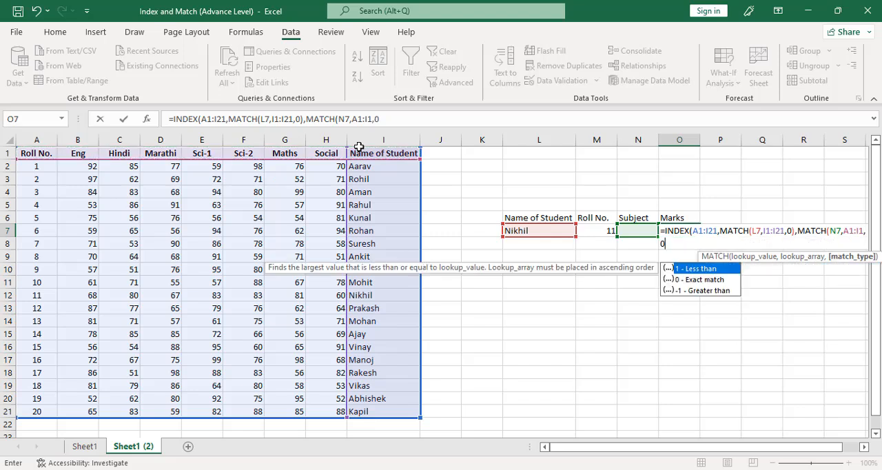
text())
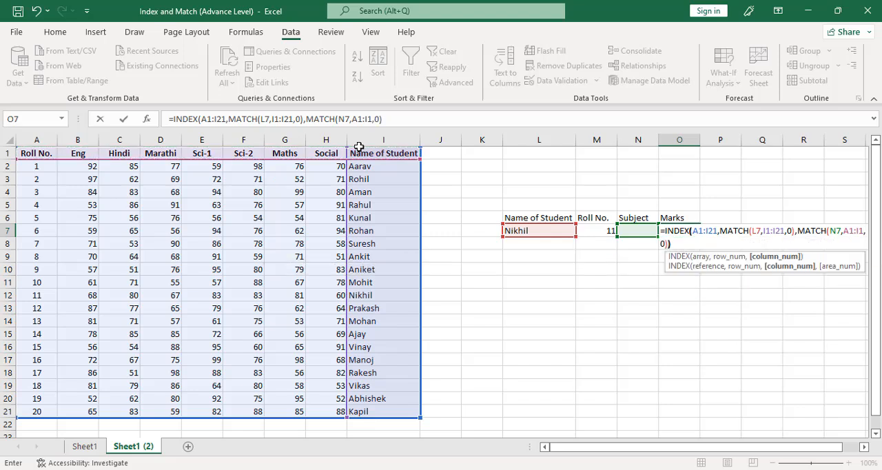
key(Return)
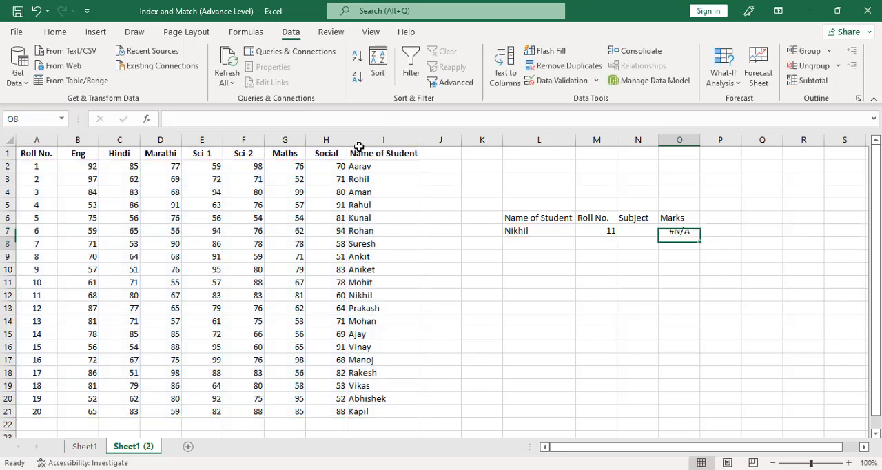
Choose Marathi as the subject in N7.
key(Up)
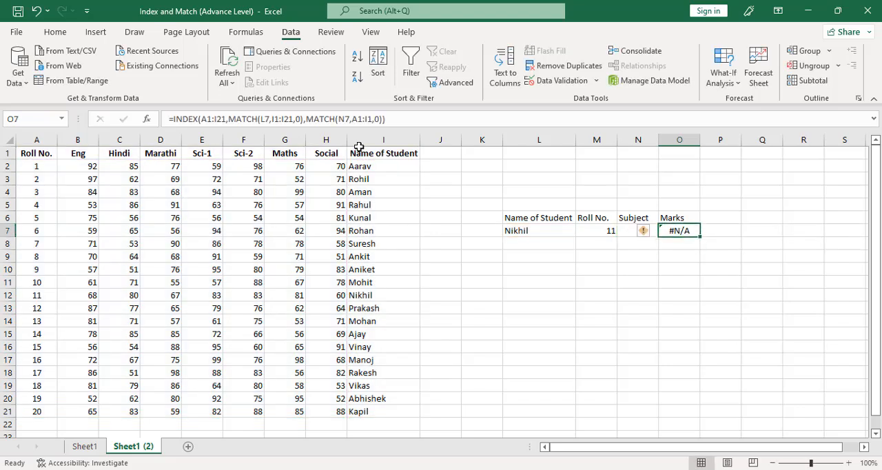
key(Left)
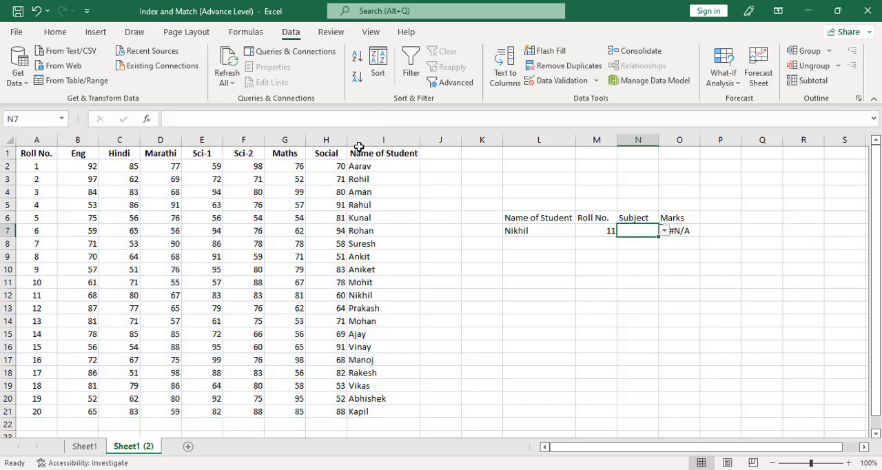
click(664, 232)
click(621, 260)
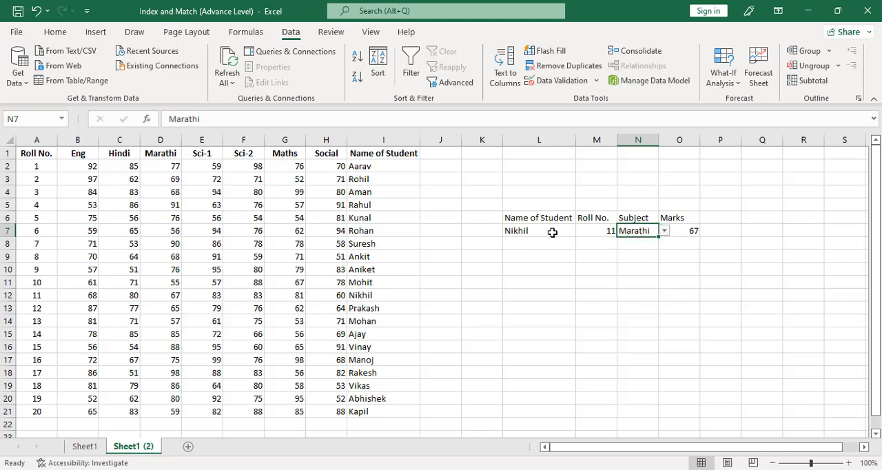
Check the marks in the row of roll number 11 and choose Eng as the subject in N7.
drag(19, 294, 455, 285)
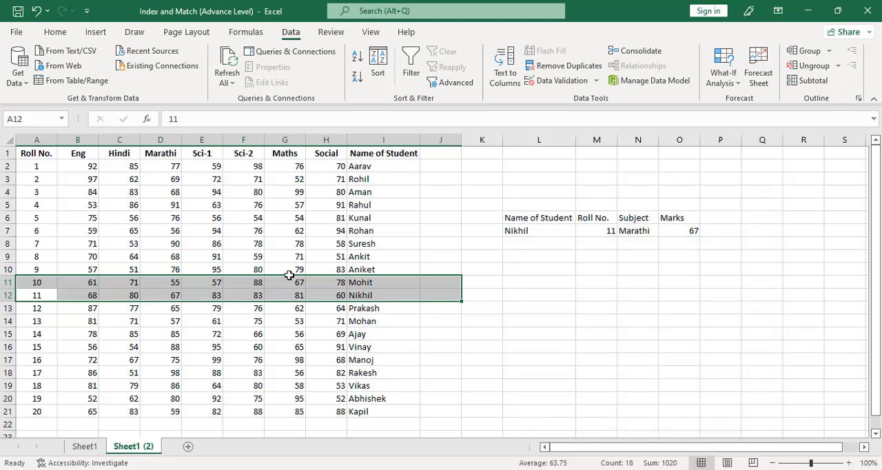
key(shift+Down)
key(shift+Left)
click(622, 231)
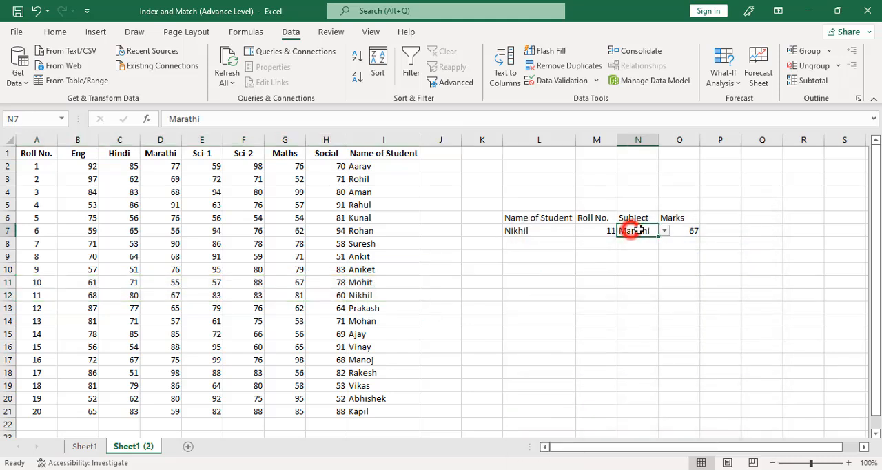
click(663, 231)
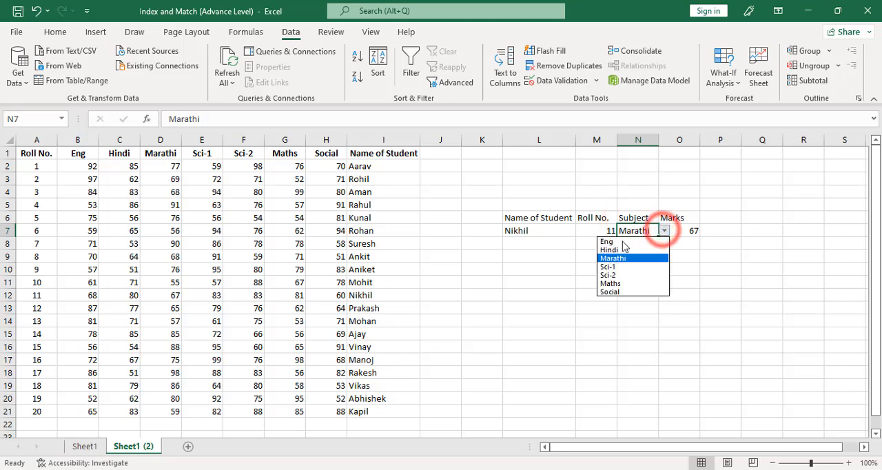
click(624, 238)
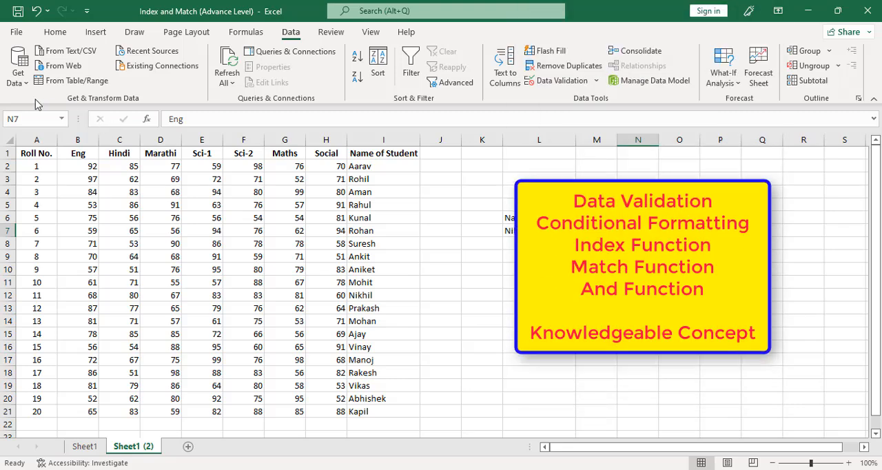
Start a conditional formatting rule for the student names in I2:I21 that uses a formula to determine which cells to format.
drag(397, 165, 370, 411)
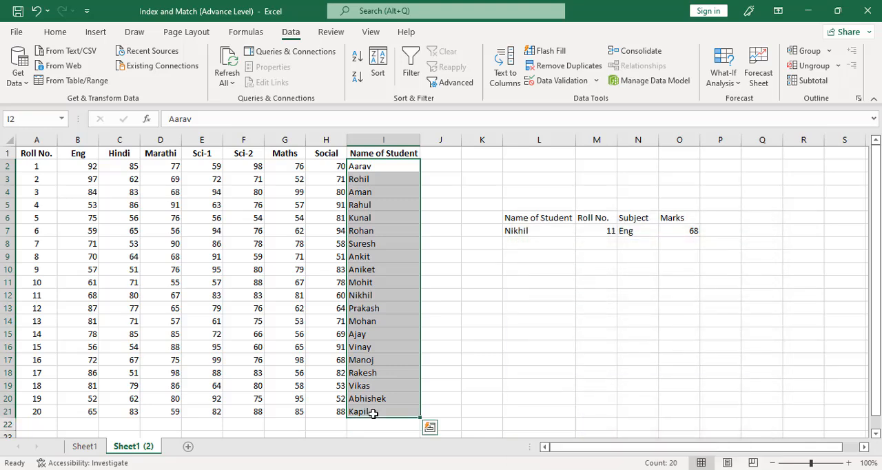
click(66, 34)
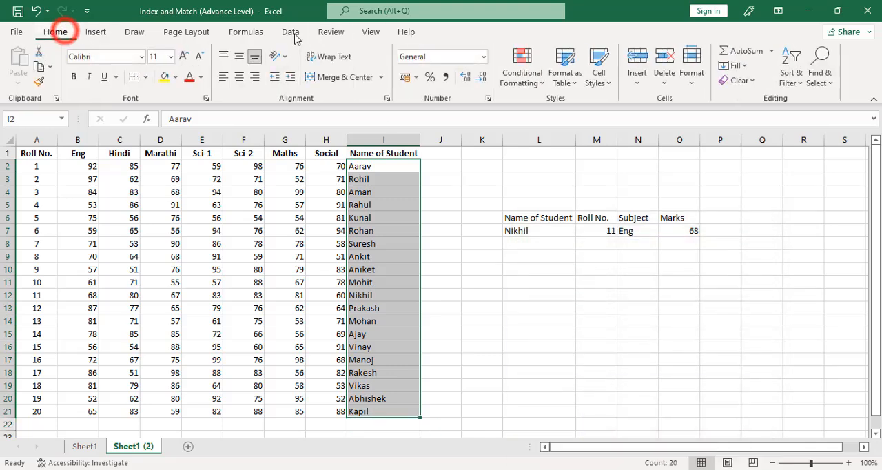
click(523, 59)
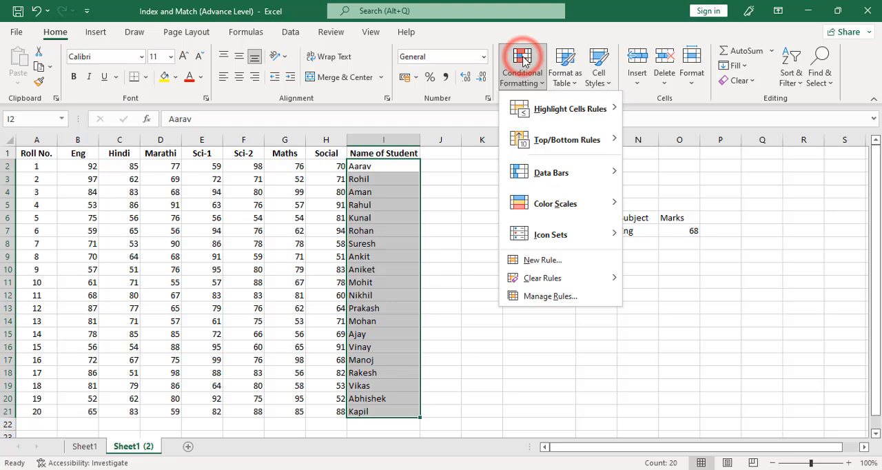
click(545, 260)
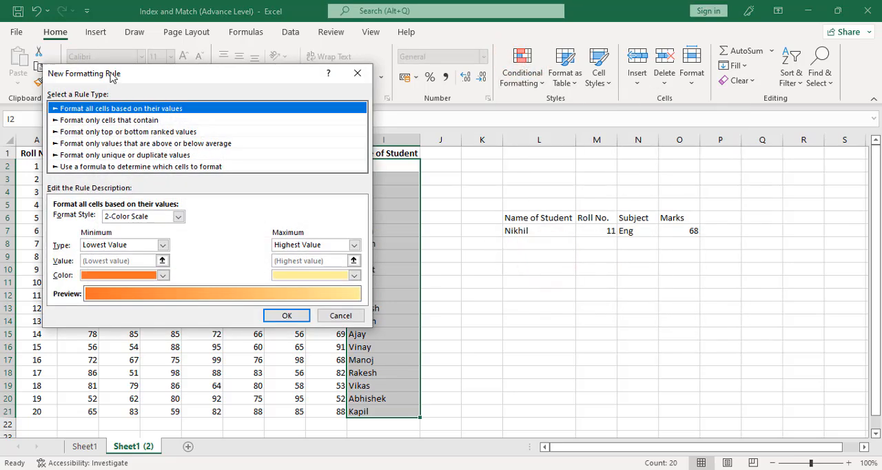
drag(111, 76, 287, 128)
click(274, 216)
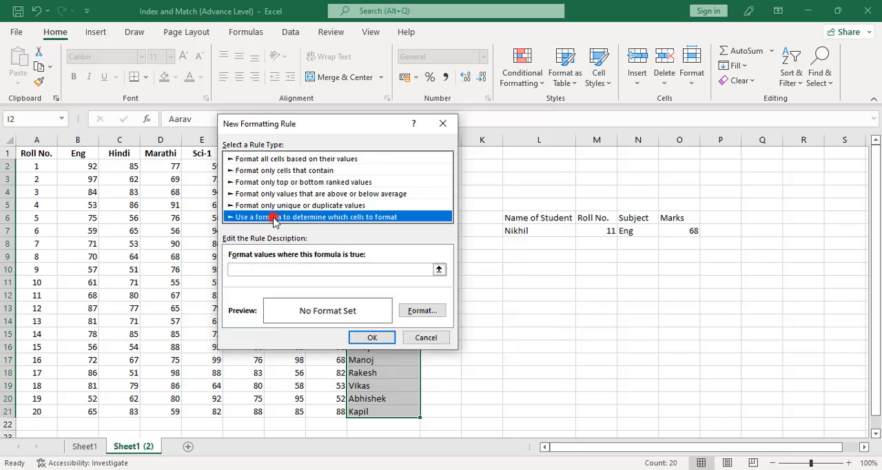
Enter =$L$7=$I2 as the formula of the student name rule.
click(263, 268)
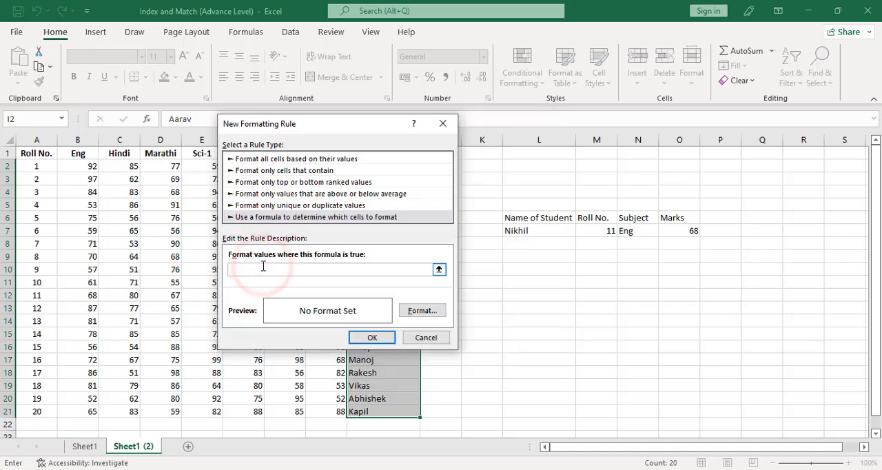
click(526, 231)
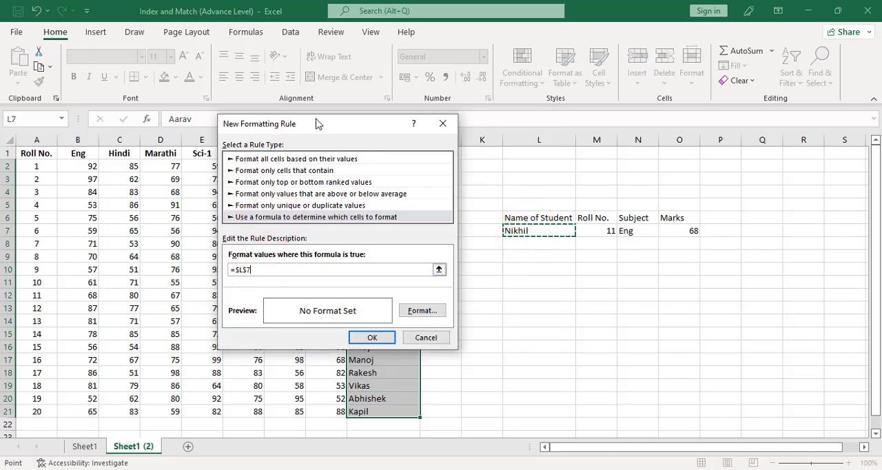
drag(315, 123, 590, 127)
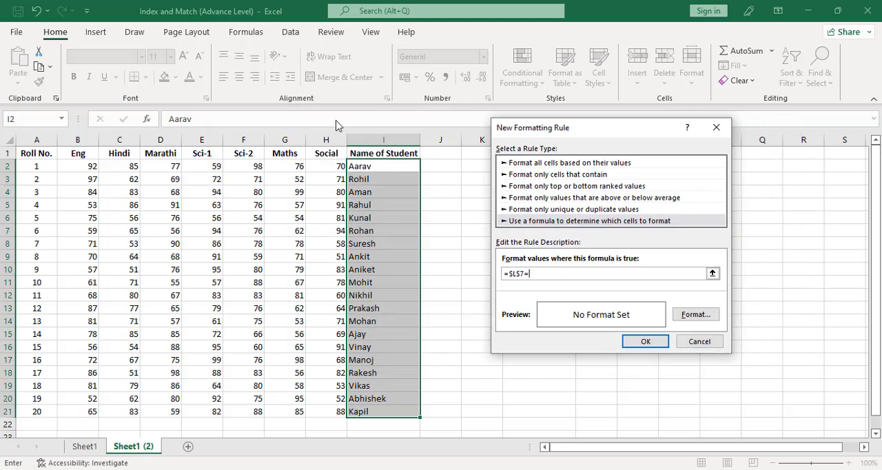
click(390, 168)
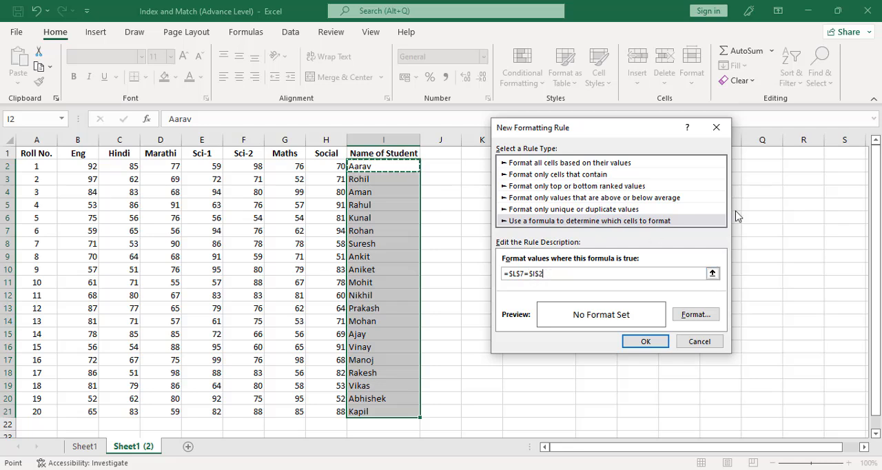
key(BackSpace)
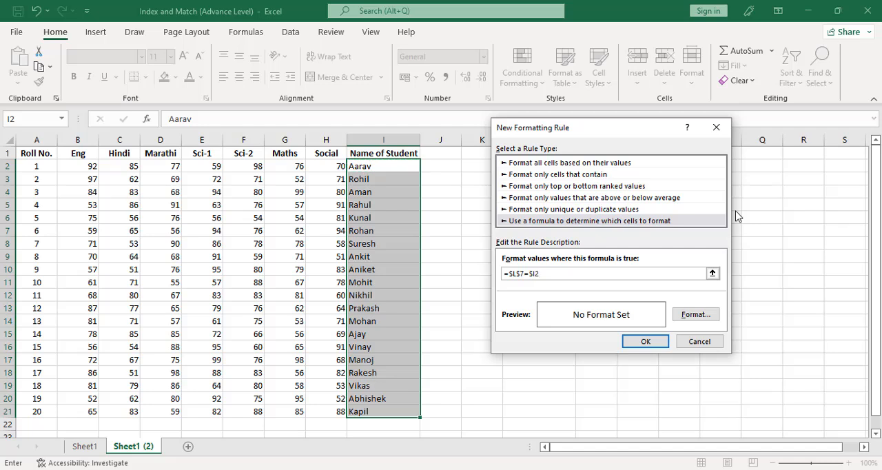
Give the student name rule a light green fill and apply it to I2:I21.
click(702, 317)
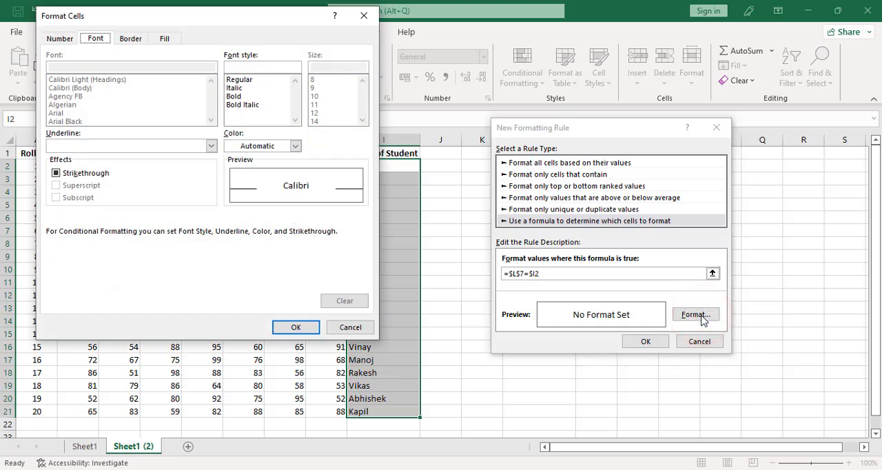
click(165, 40)
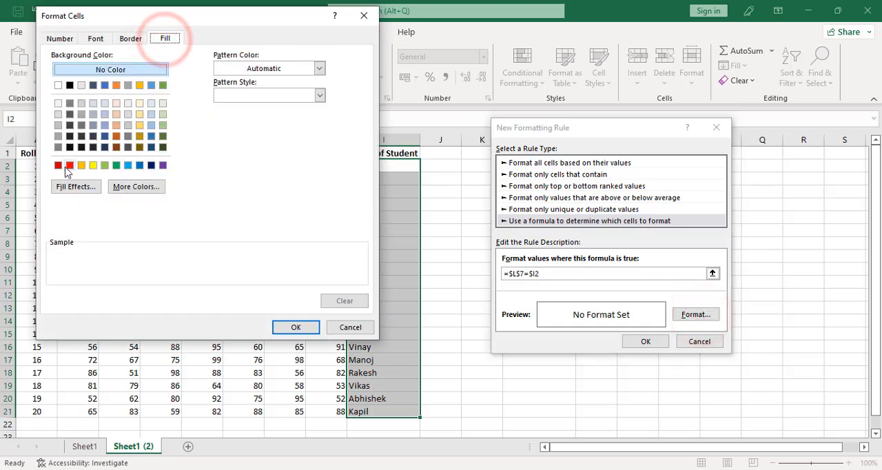
click(104, 165)
click(310, 334)
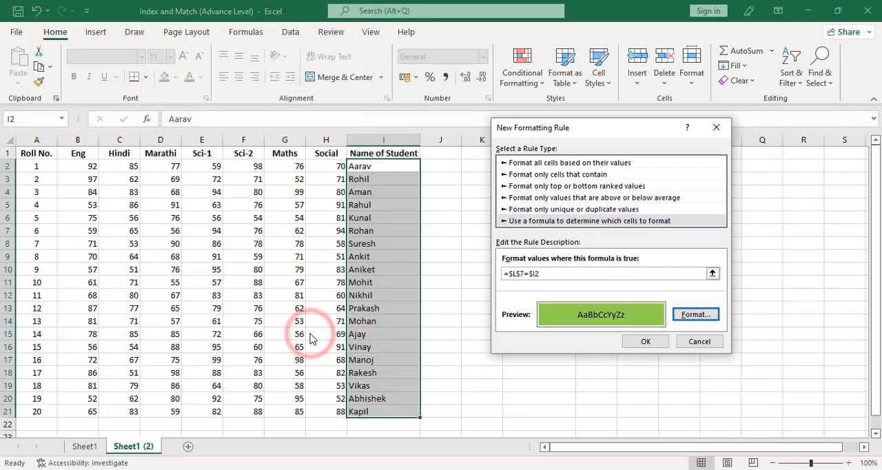
click(637, 342)
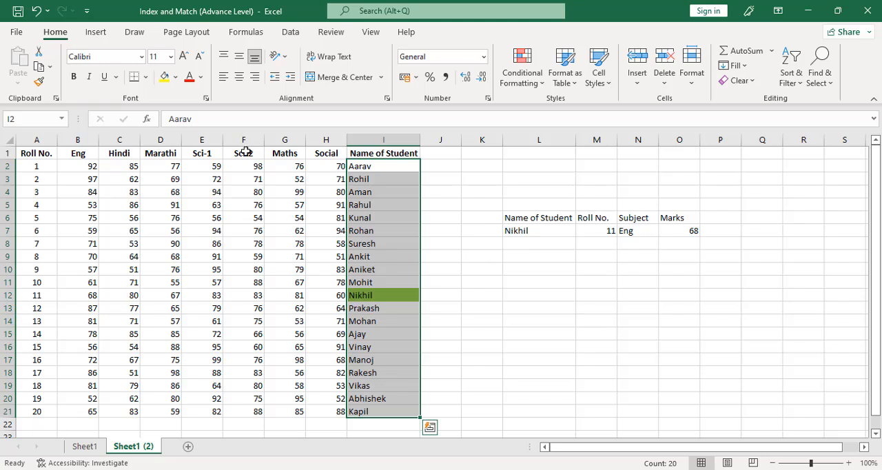
Start a formula-based conditional formatting rule for the subject headers in B1:H1.
drag(86, 152, 336, 146)
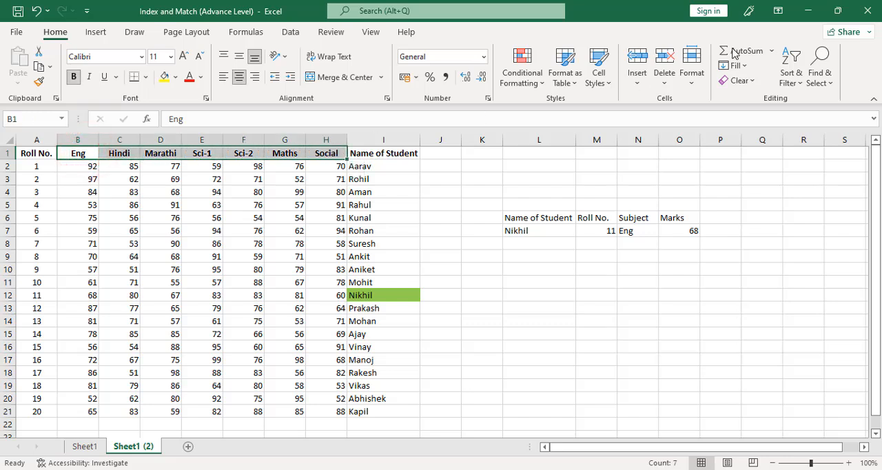
click(526, 69)
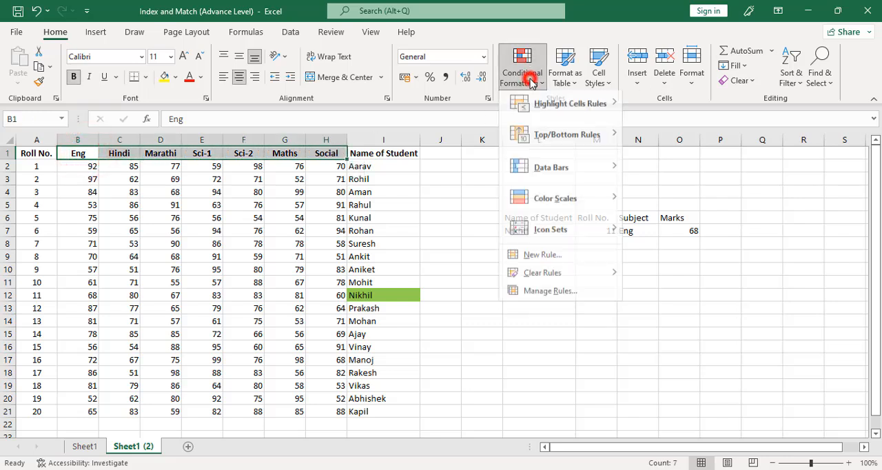
click(542, 260)
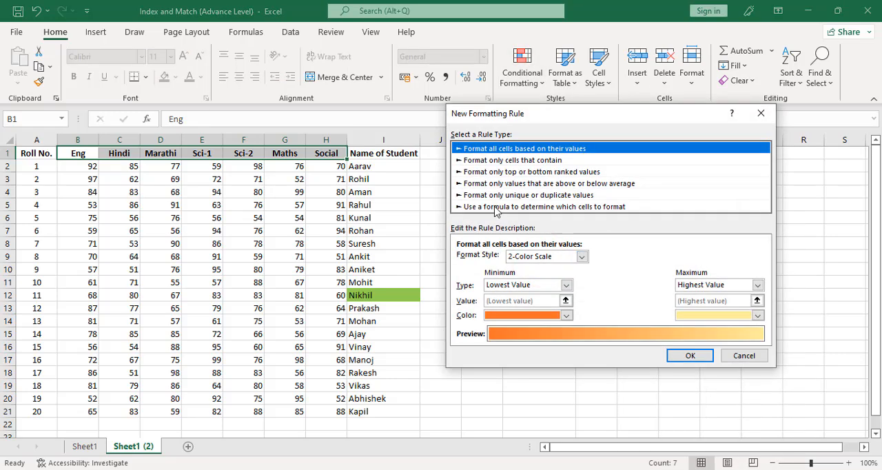
click(491, 206)
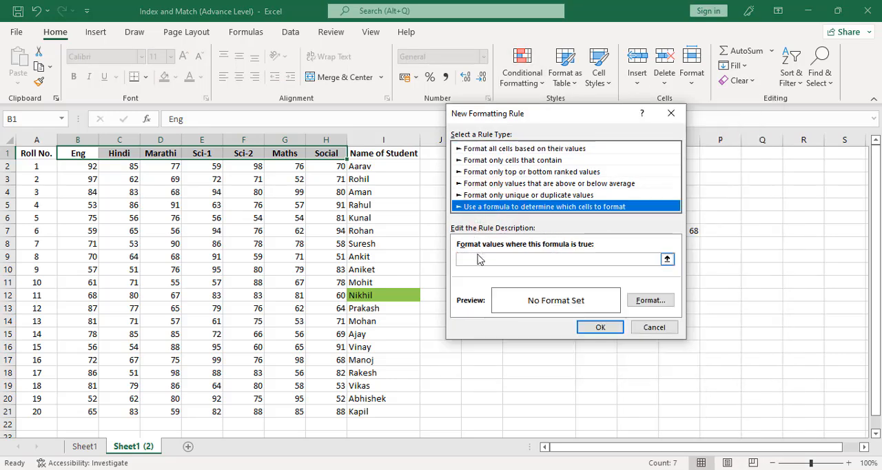
Enter =$N$7=B$1 as the formula of the subject header rule.
click(487, 259)
drag(529, 114, 452, 117)
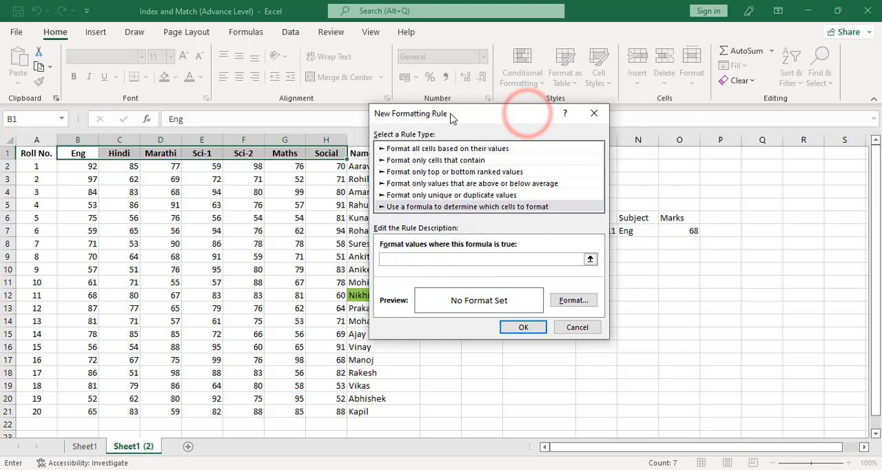
click(639, 231)
text(=)
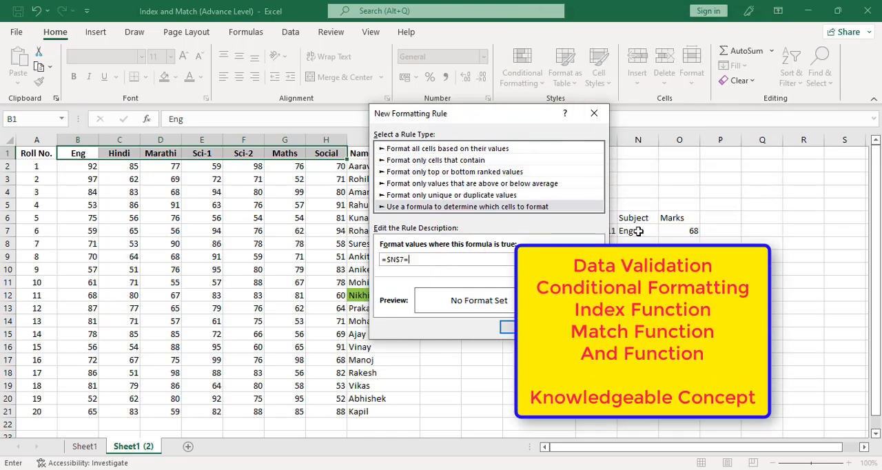
click(80, 154)
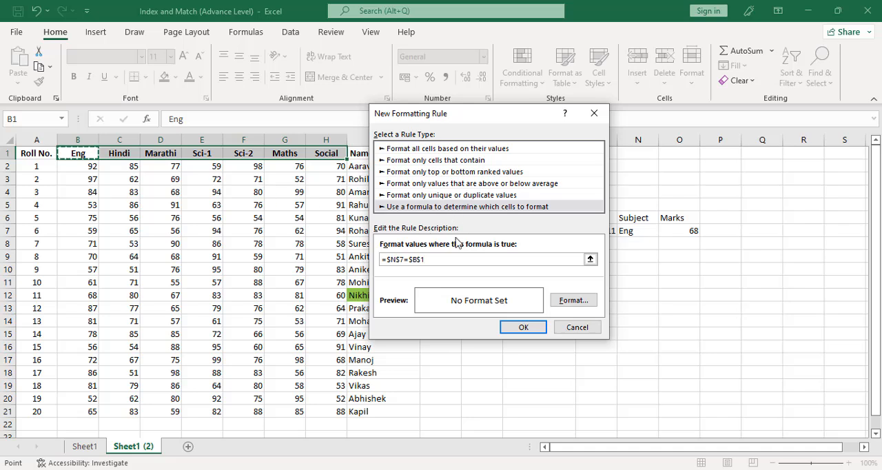
click(415, 260)
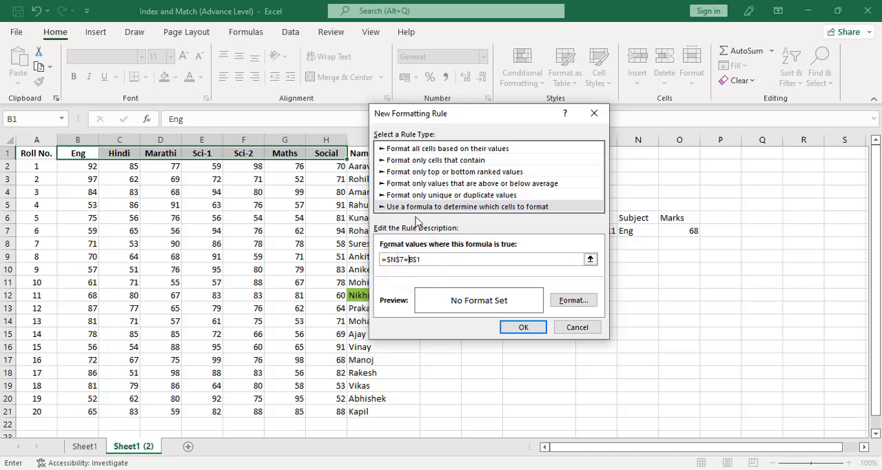
Give the subject header rule a light green fill and apply it to B1:H1.
click(573, 300)
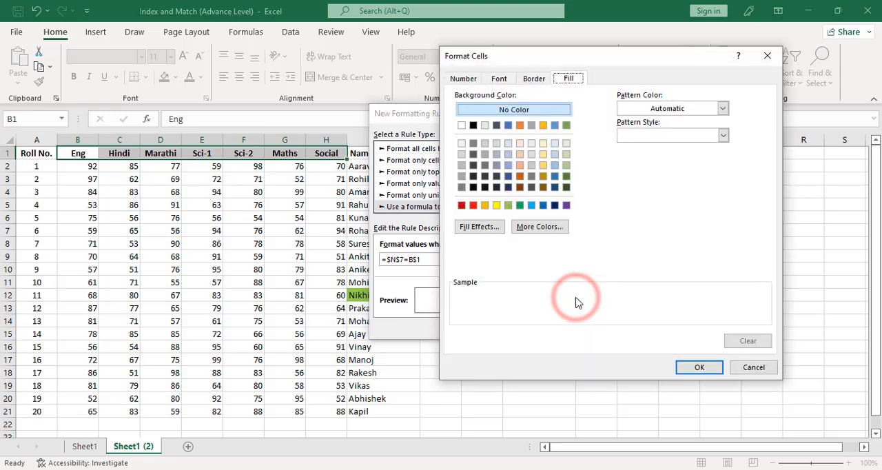
click(507, 206)
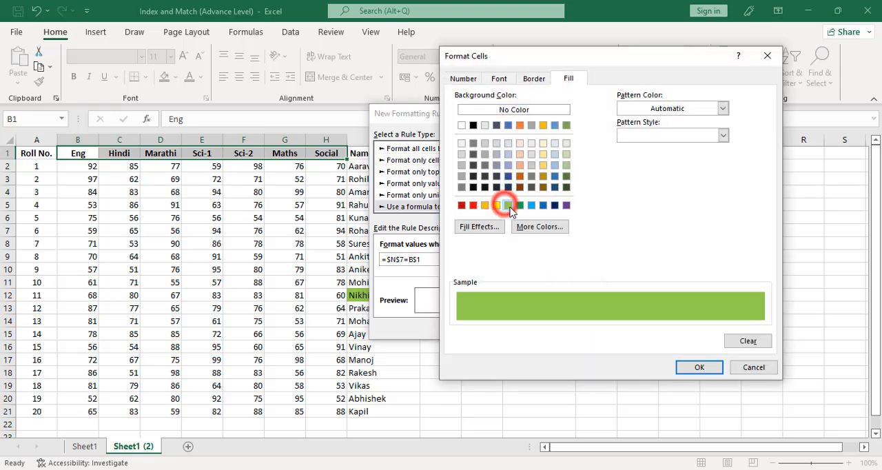
click(700, 366)
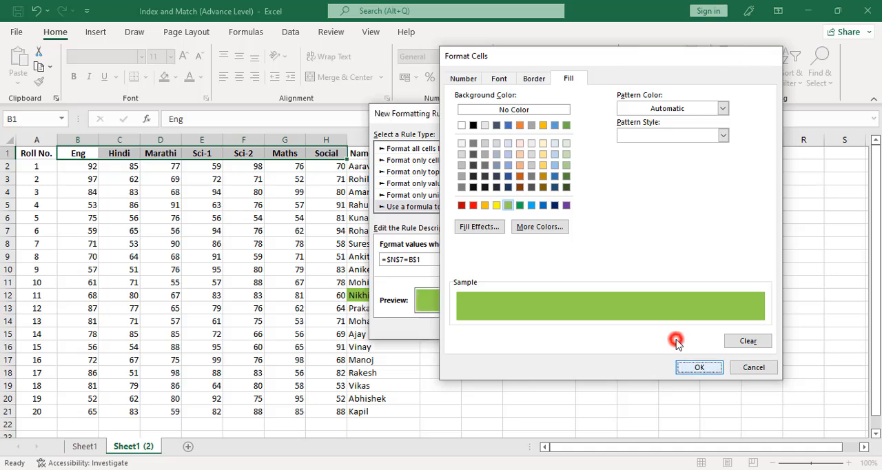
click(524, 327)
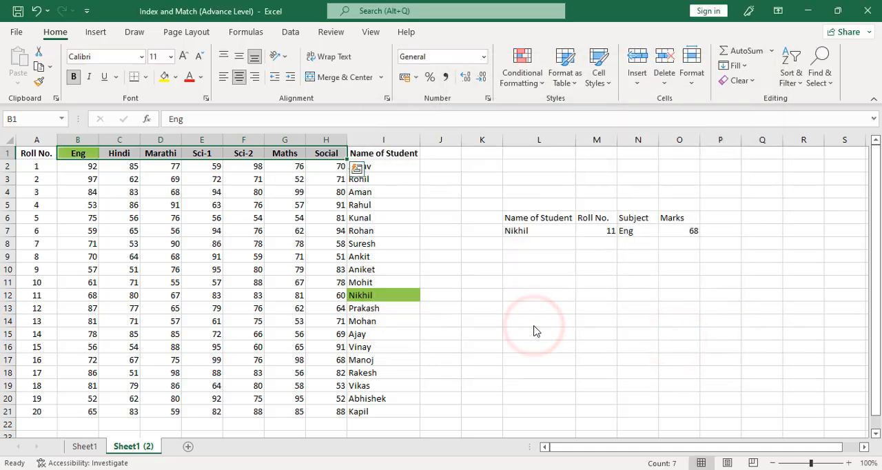
click(653, 231)
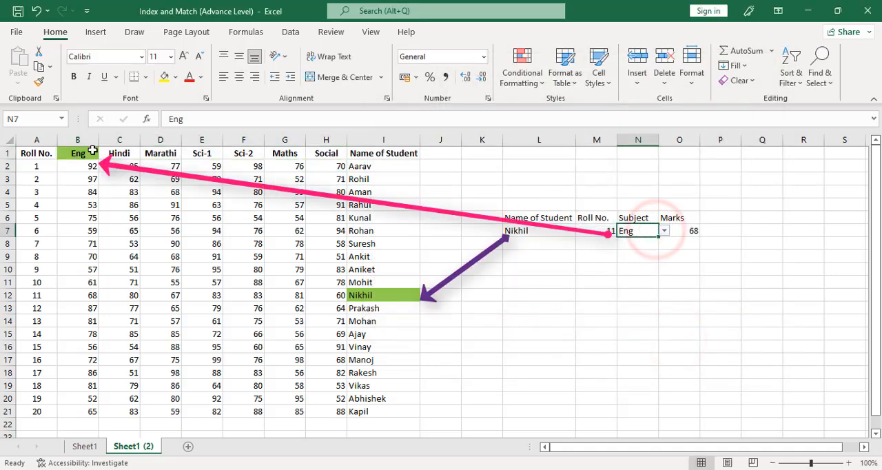
key(Right)
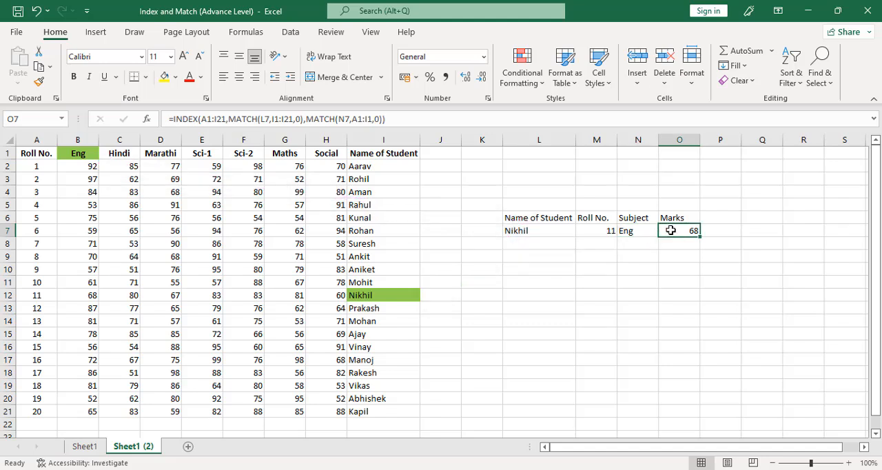
Start a formula-based conditional formatting rule for the marks in B2:H21.
drag(76, 164, 323, 405)
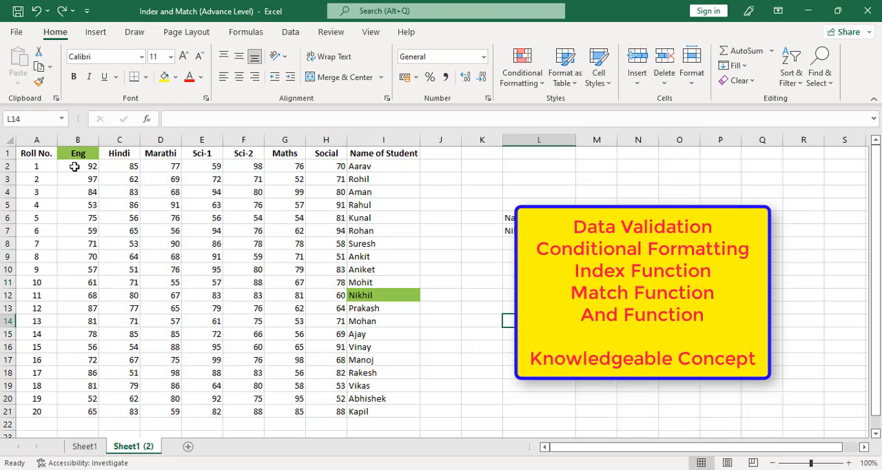
drag(75, 167, 331, 412)
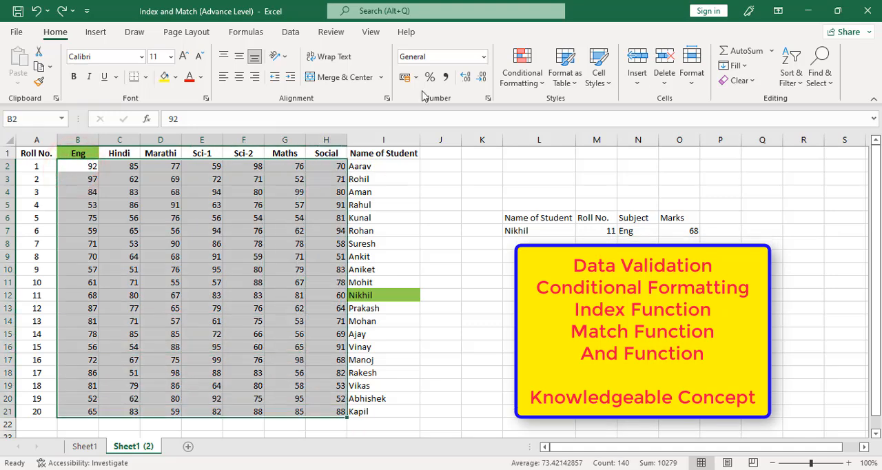
click(527, 76)
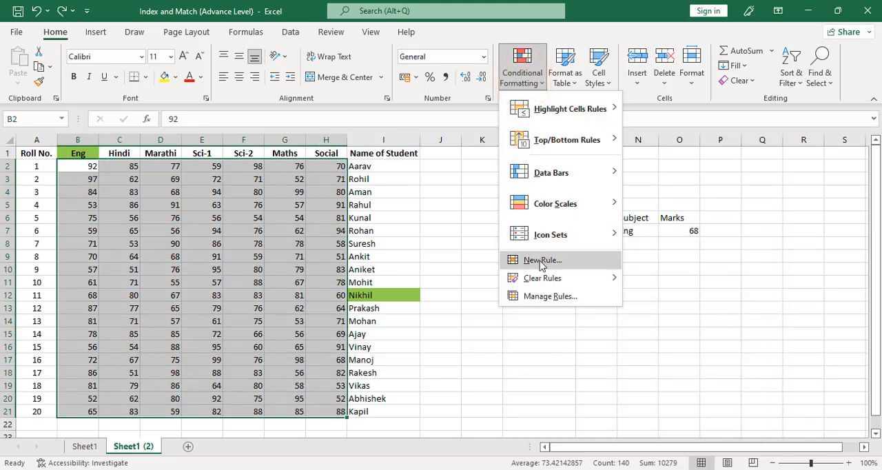
click(541, 260)
click(368, 195)
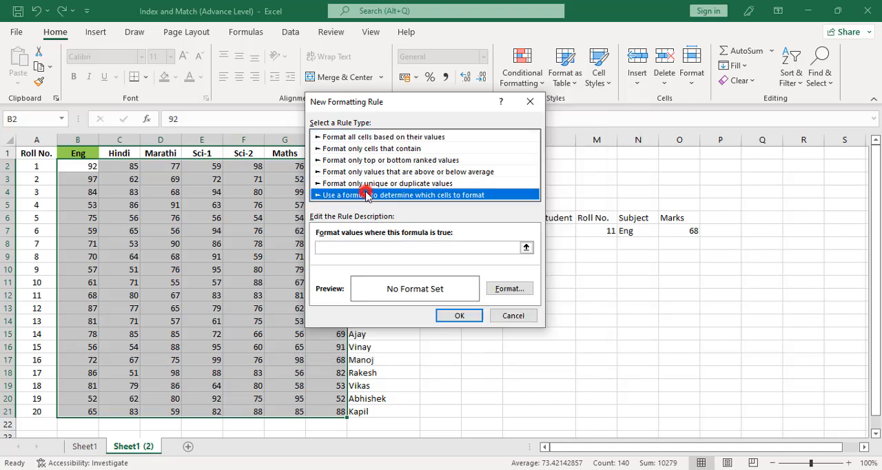
Begin the marks rule's formula with an AND function whose first condition is $L$7=$I2, matching the chosen student name.
click(369, 250)
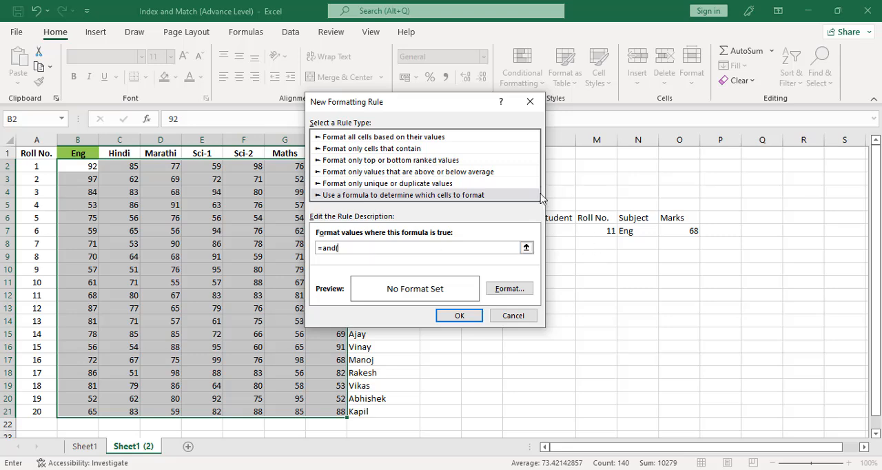
drag(429, 103, 693, 119)
click(523, 231)
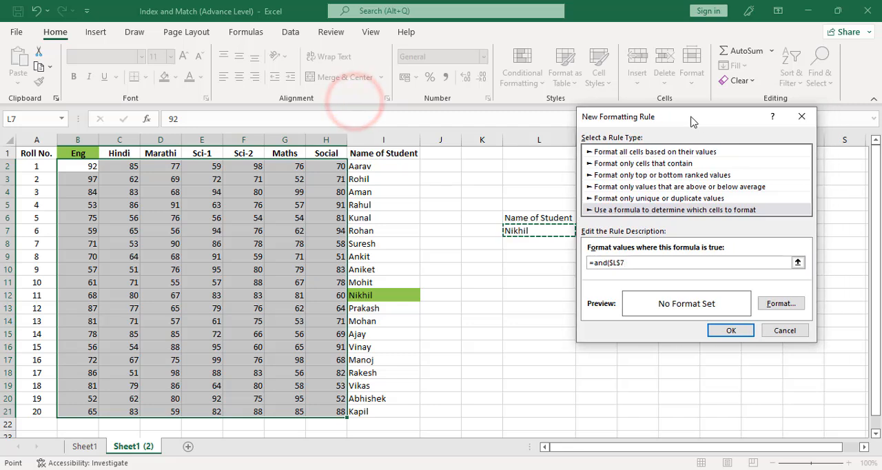
text(=)
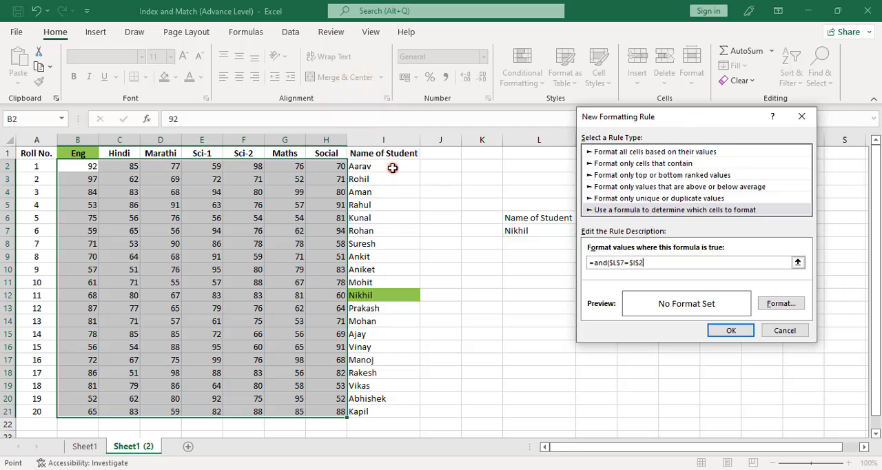
click(392, 168)
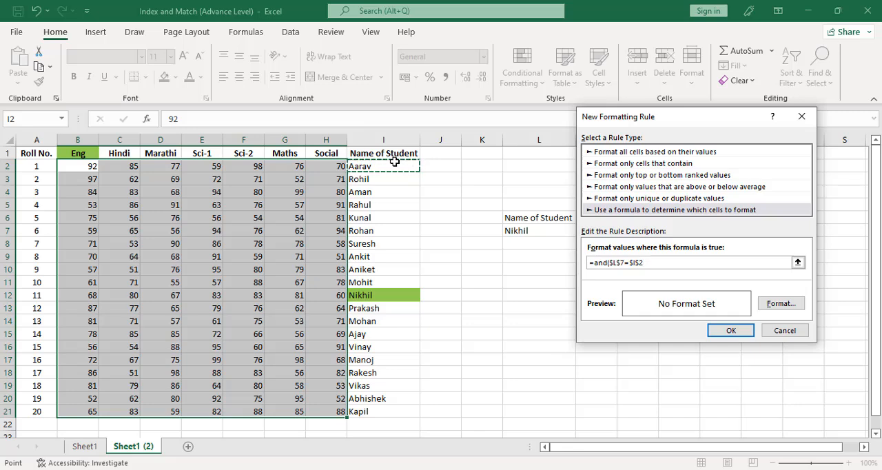
key(F4)
key(F4)
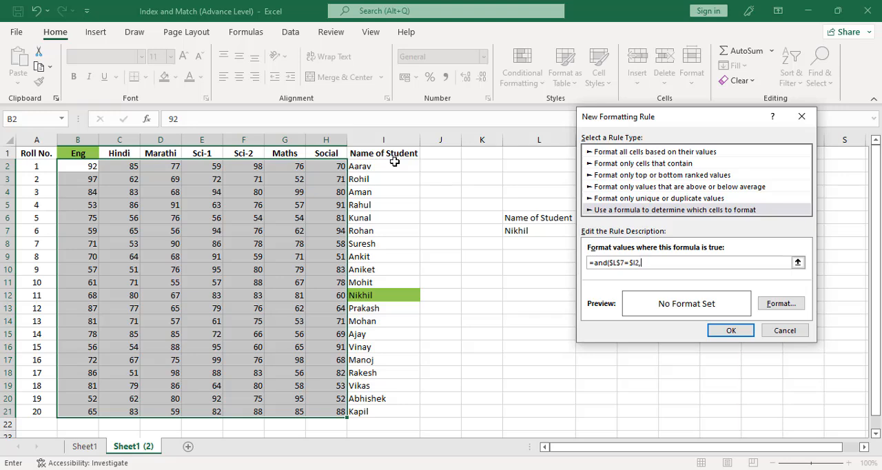
Add $N$7=B$1 as the second AND condition, matching the chosen subject with a row-only lock on the header reference.
drag(631, 120, 701, 131)
click(628, 229)
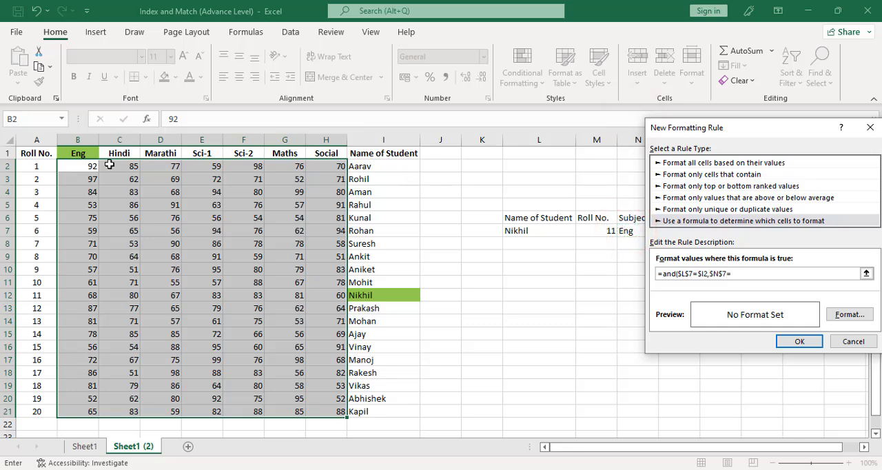
text(=)
click(86, 154)
click(737, 273)
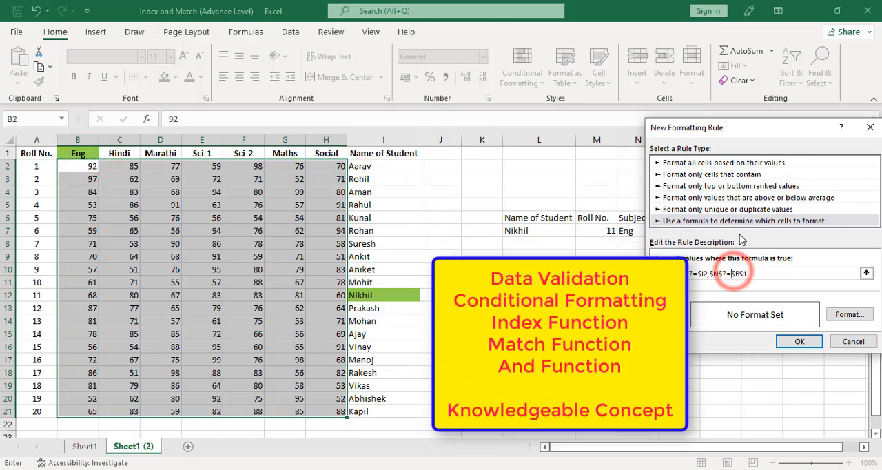
key(Delete)
click(758, 274)
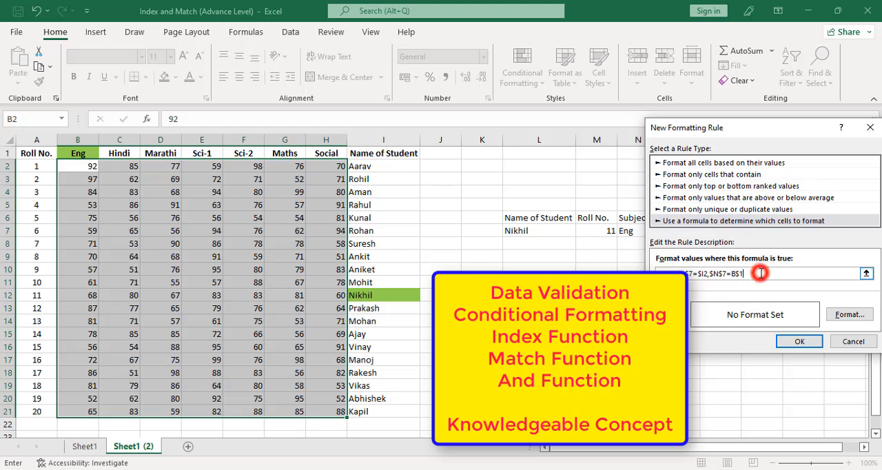
text(,)
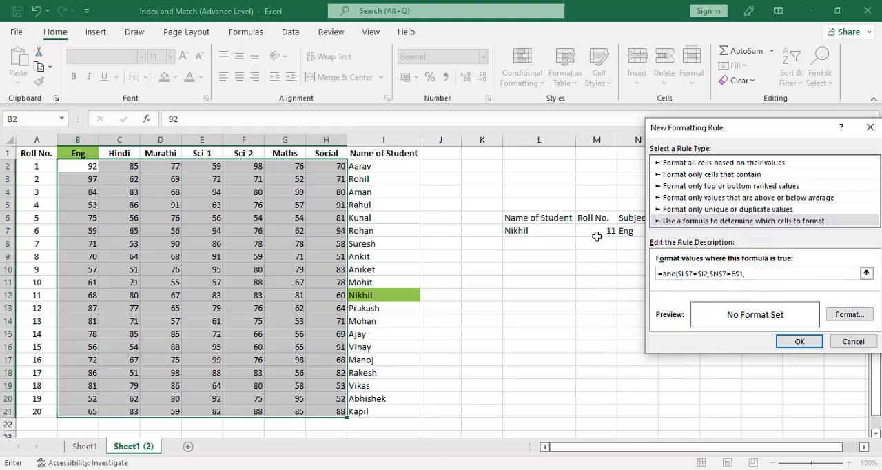
Add $M$7=$A2 as the third AND condition, matching the roll number, and close the marks rule's formula.
click(597, 234)
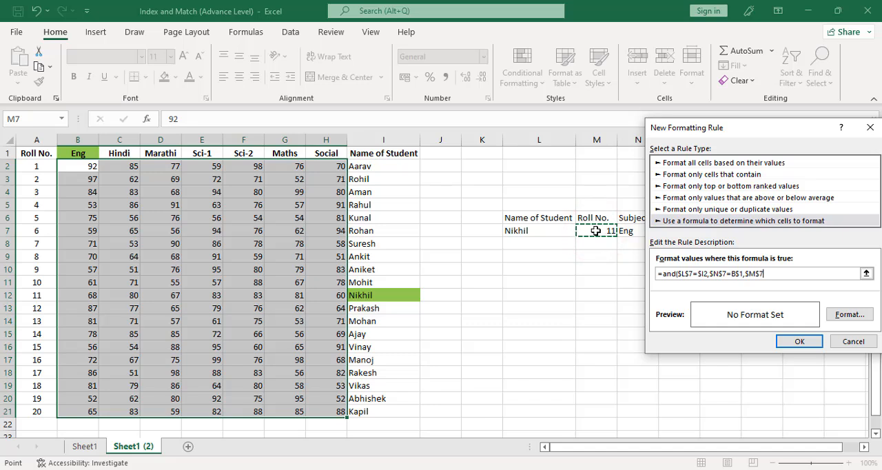
text(=)
click(34, 169)
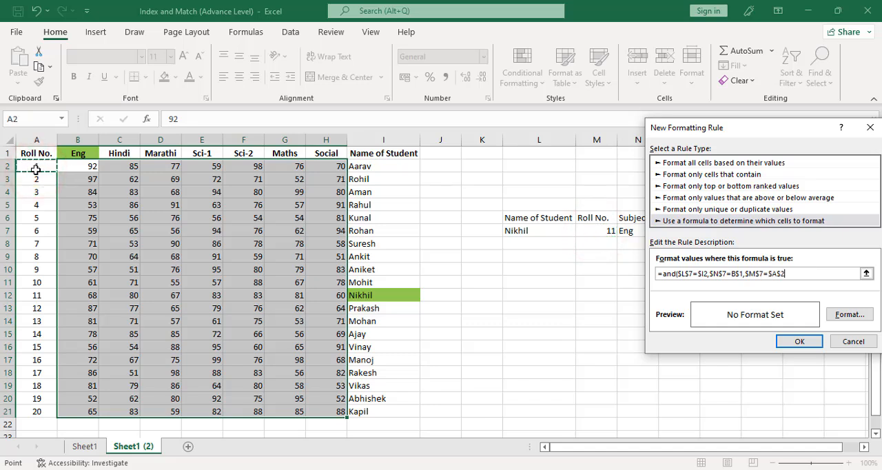
key(F4)
key(F4)
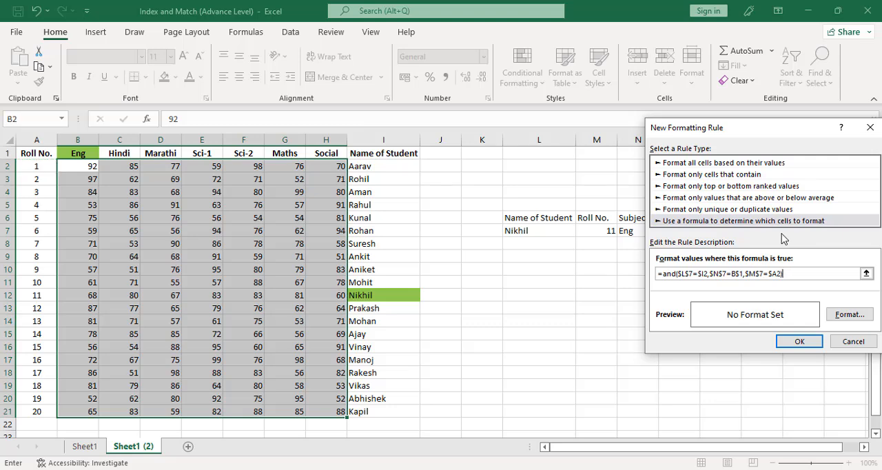
Give the marks rule a light green fill and apply it to B2:H21.
click(850, 314)
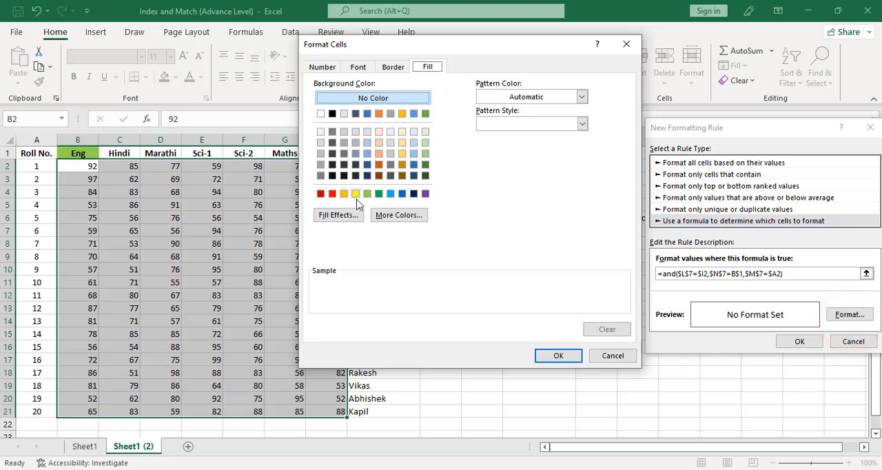
click(368, 194)
click(545, 349)
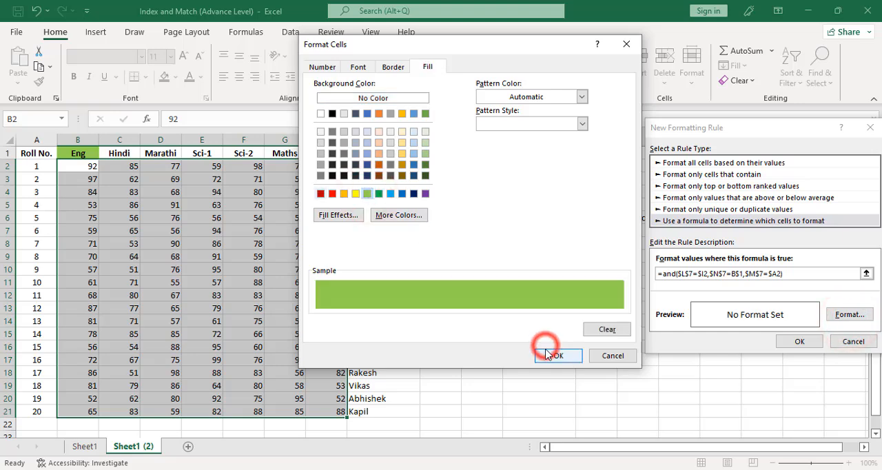
click(800, 341)
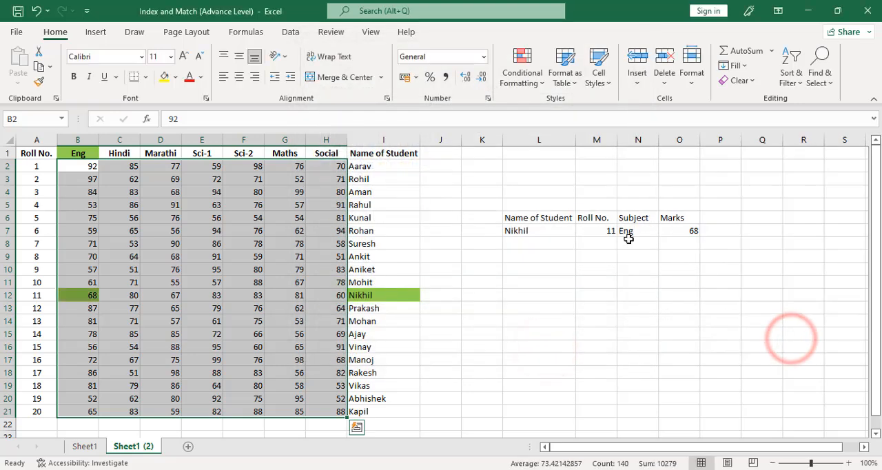
click(683, 230)
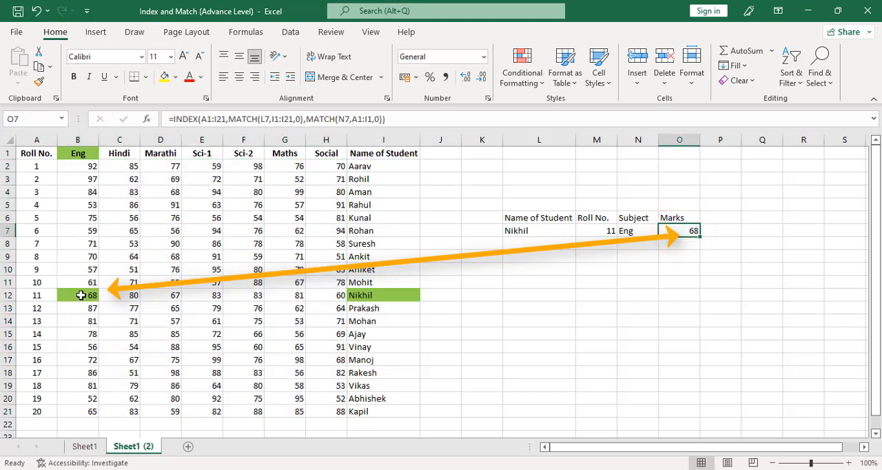
Start a formula-based conditional formatting rule for the roll numbers in A2:A21.
click(592, 233)
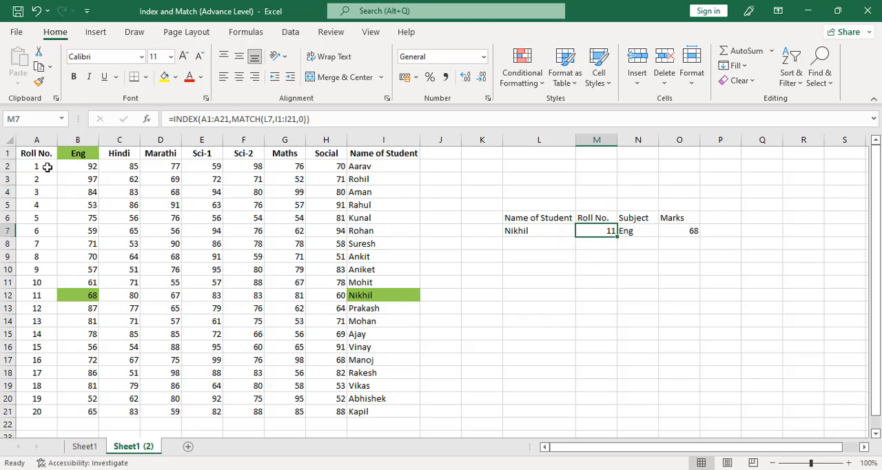
drag(48, 167, 37, 416)
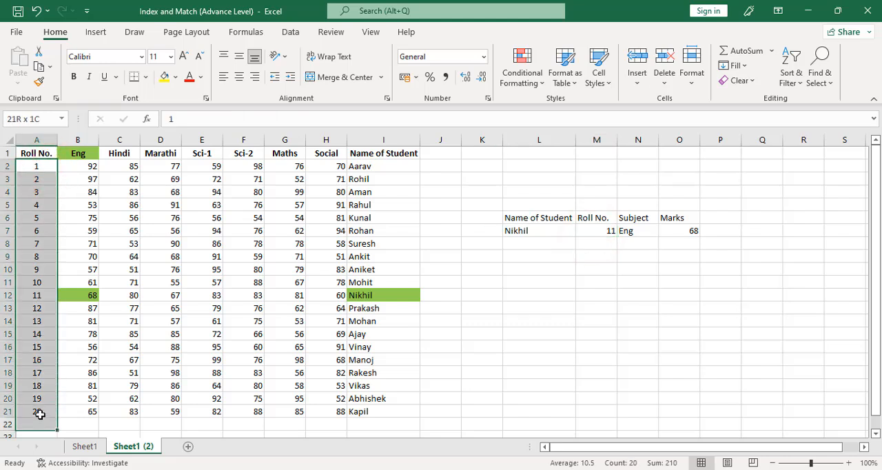
click(522, 69)
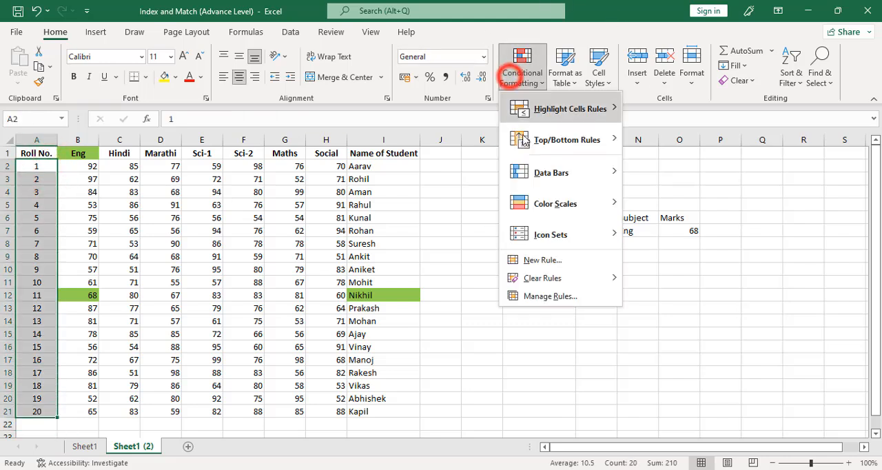
click(542, 259)
click(607, 207)
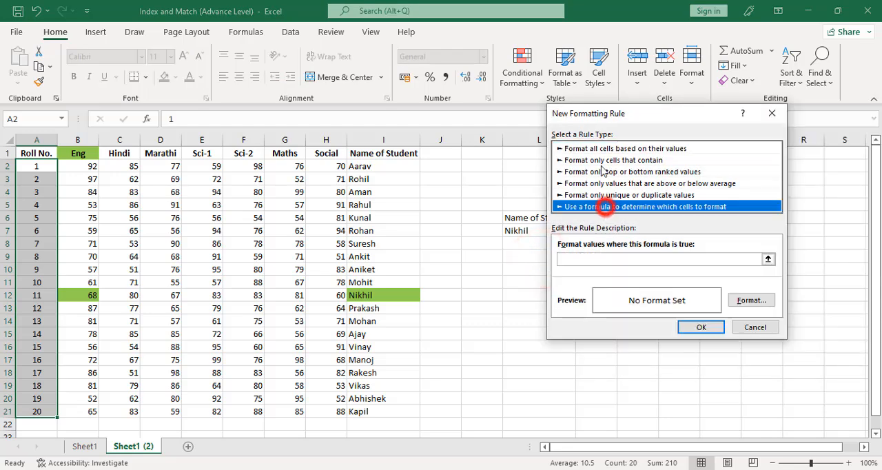
drag(604, 116, 673, 117)
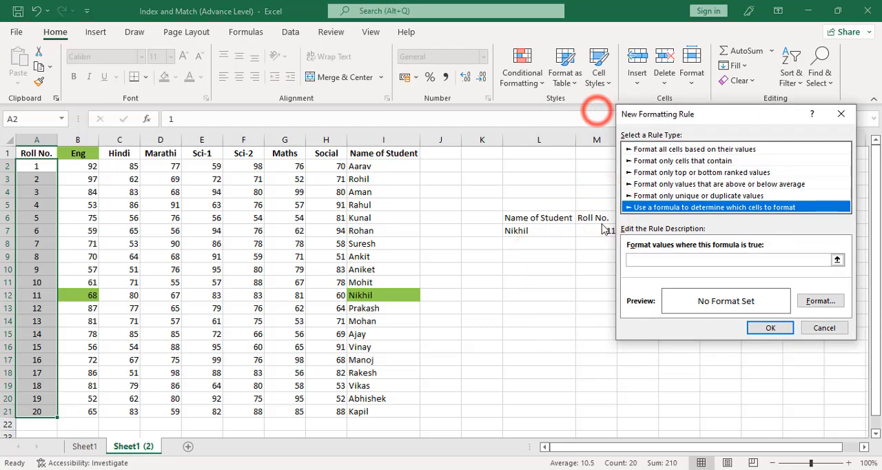
Enter =$M$7=$A2 as the roll number rule's formula and apply it with a light green fill.
click(649, 261)
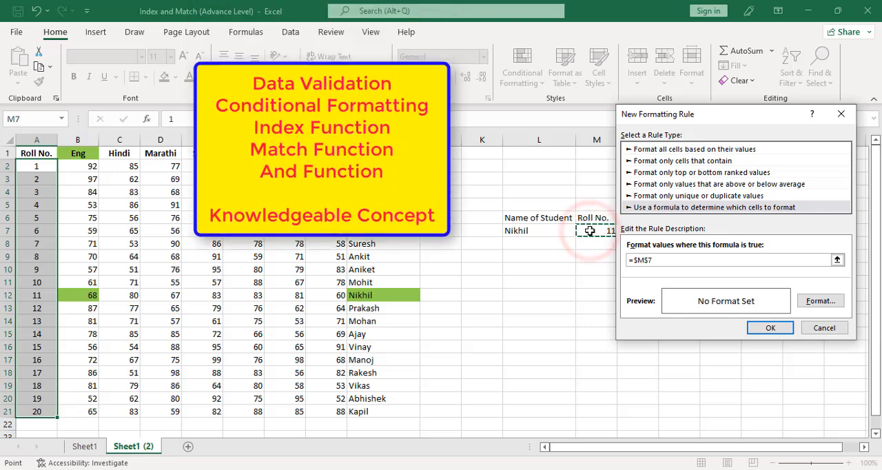
text(=)
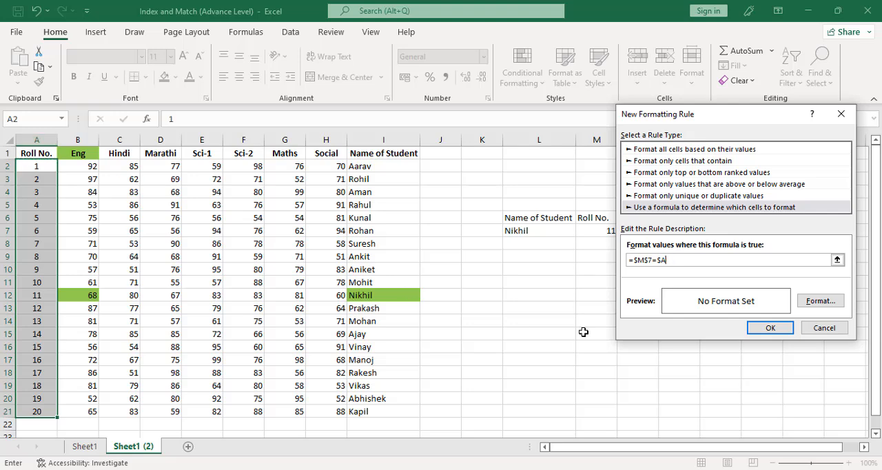
click(821, 302)
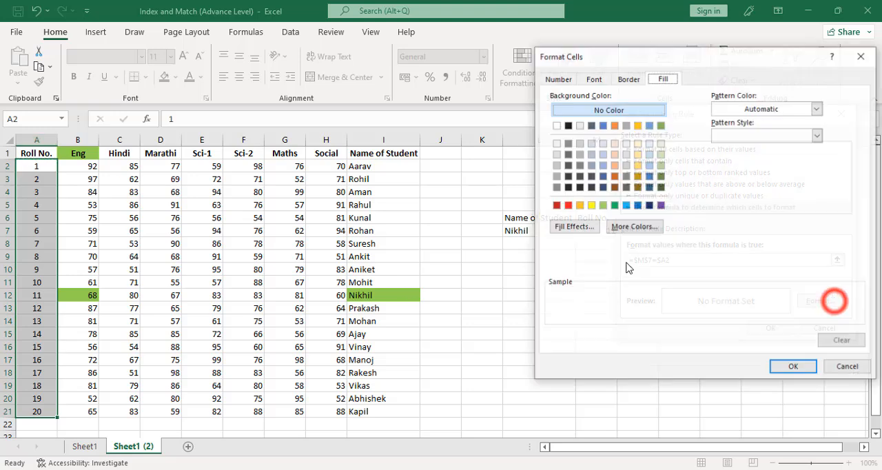
click(602, 205)
click(793, 368)
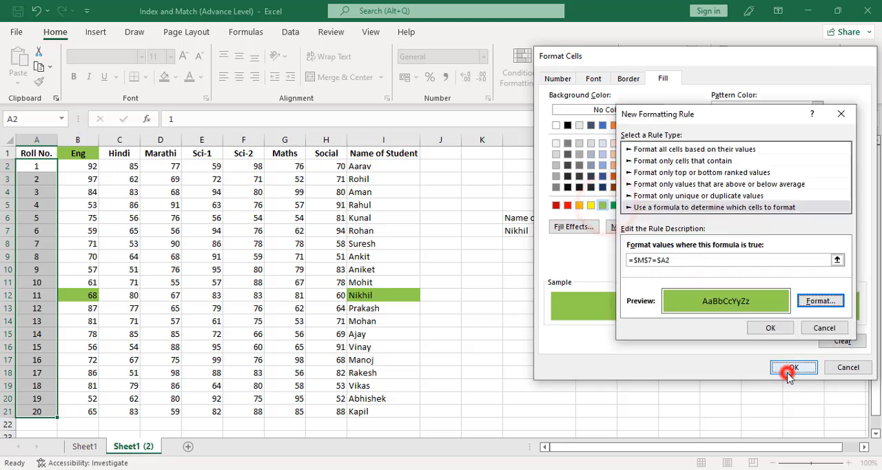
click(770, 329)
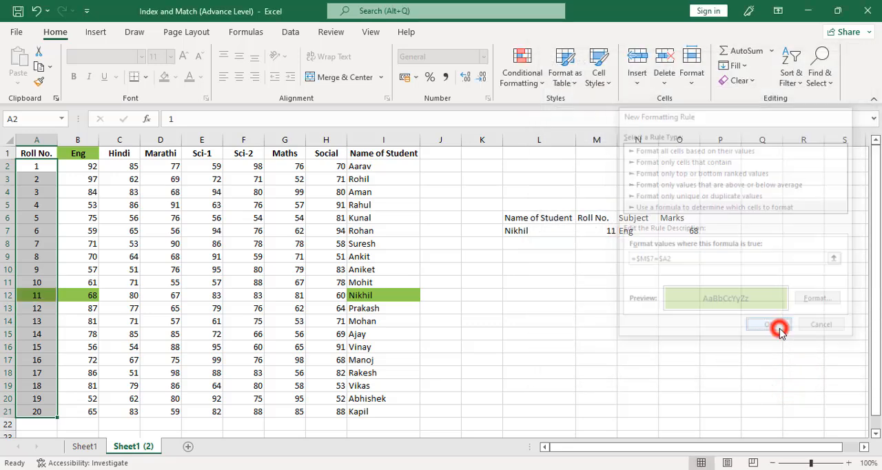
Test the lookup by choosing the student from row 16 in L7 and Maths as the subject in N7.
click(546, 232)
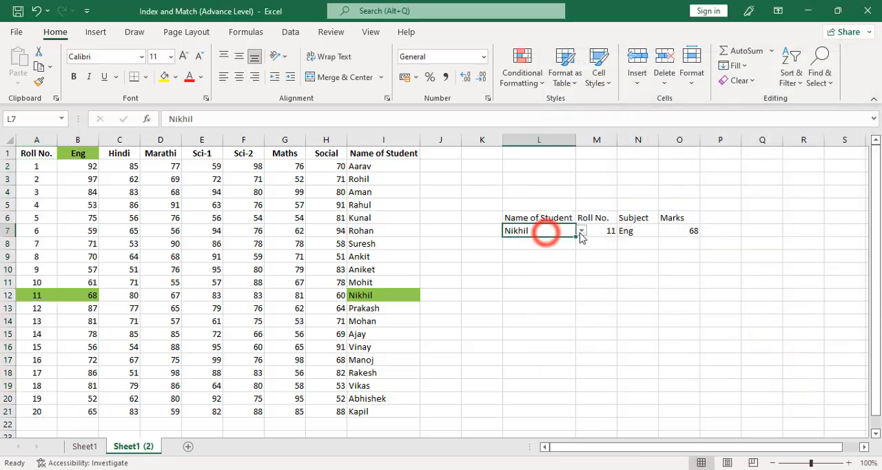
click(582, 231)
click(538, 276)
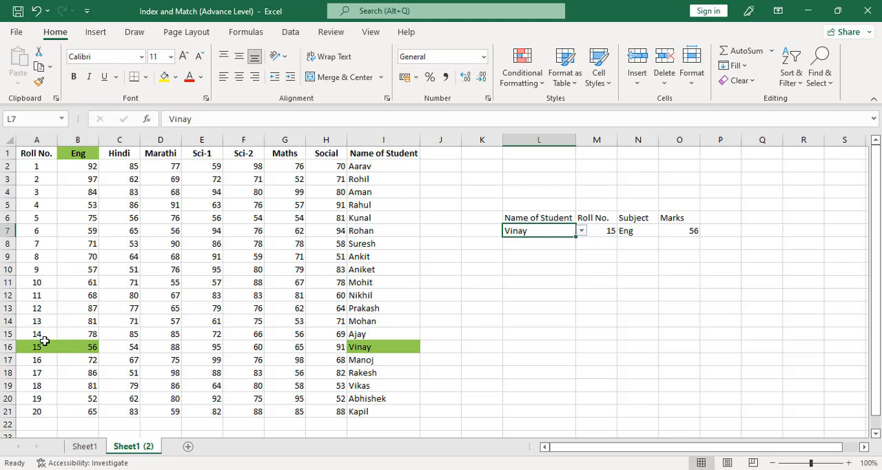
click(634, 232)
click(664, 231)
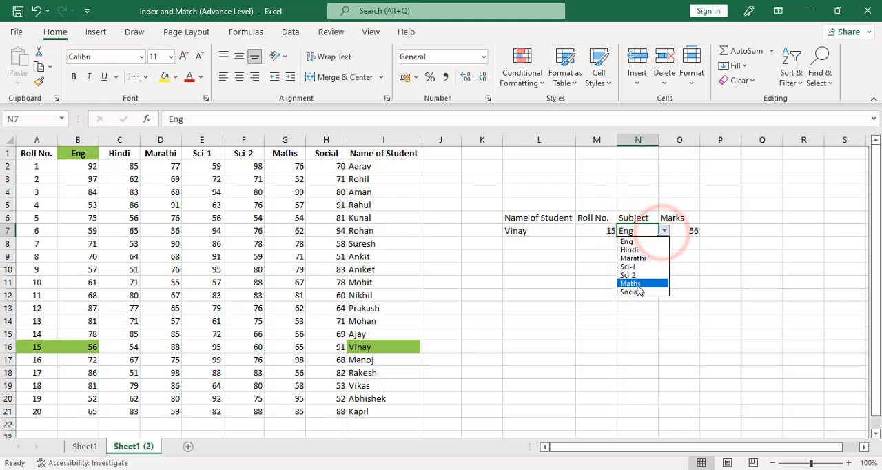
click(637, 284)
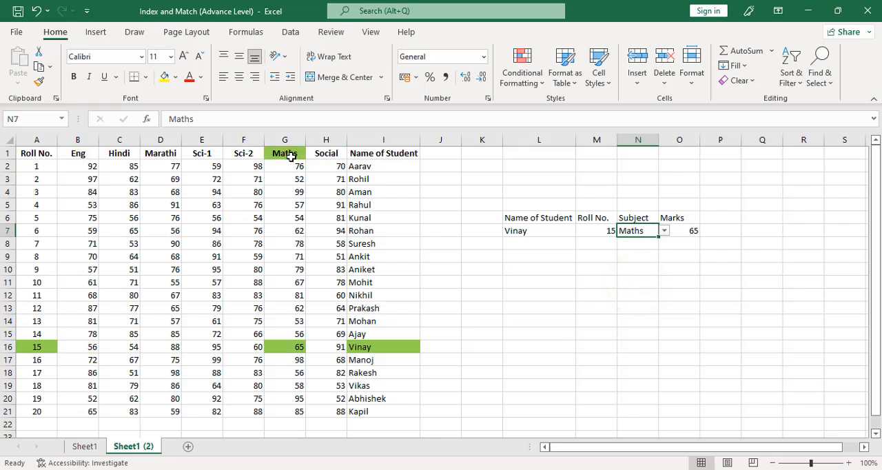